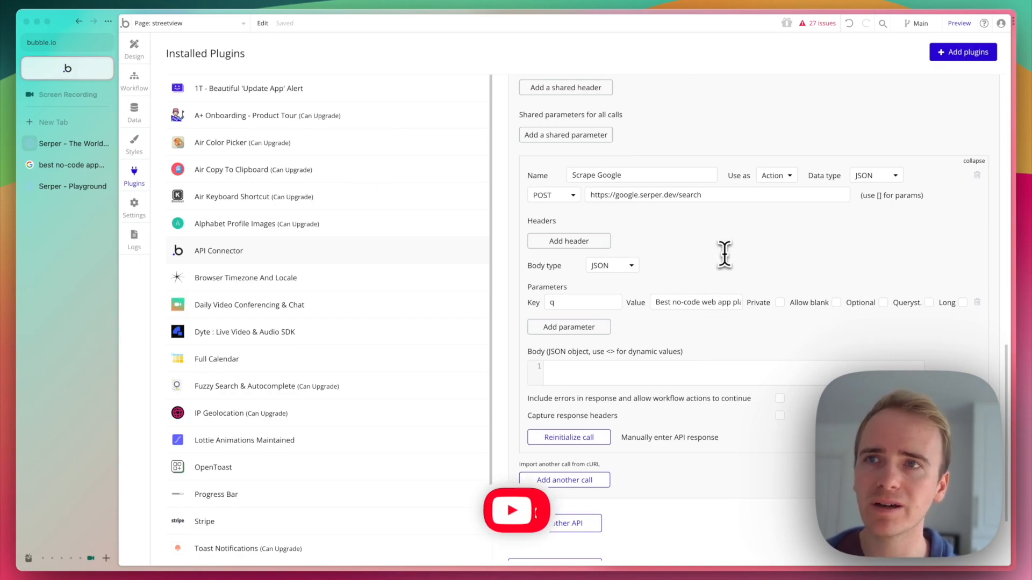
Reinitialize the Scrape Google API call, review the raw data it returns, and save the returned values.
click(576, 442)
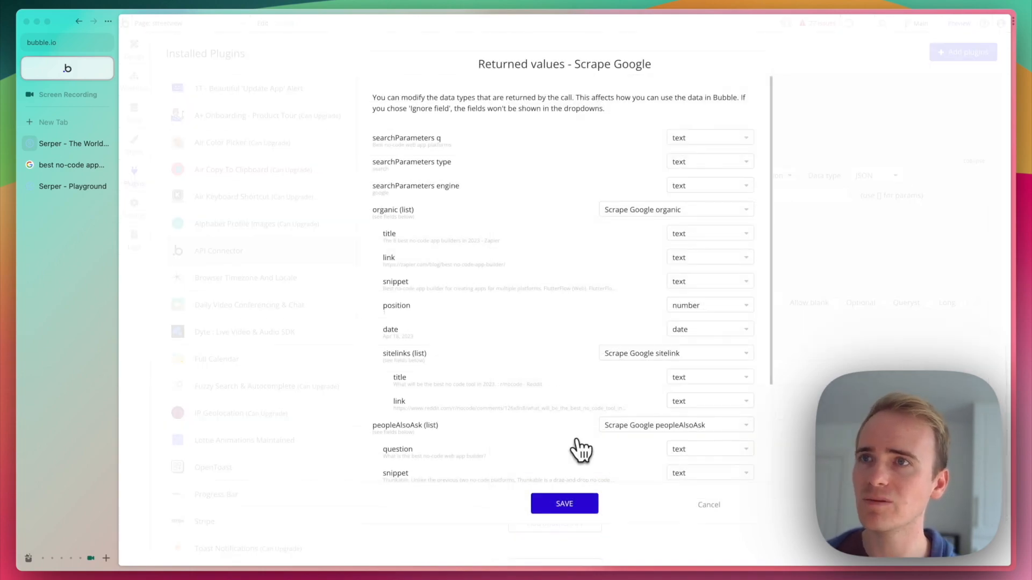
scroll(483, 349, down, 3)
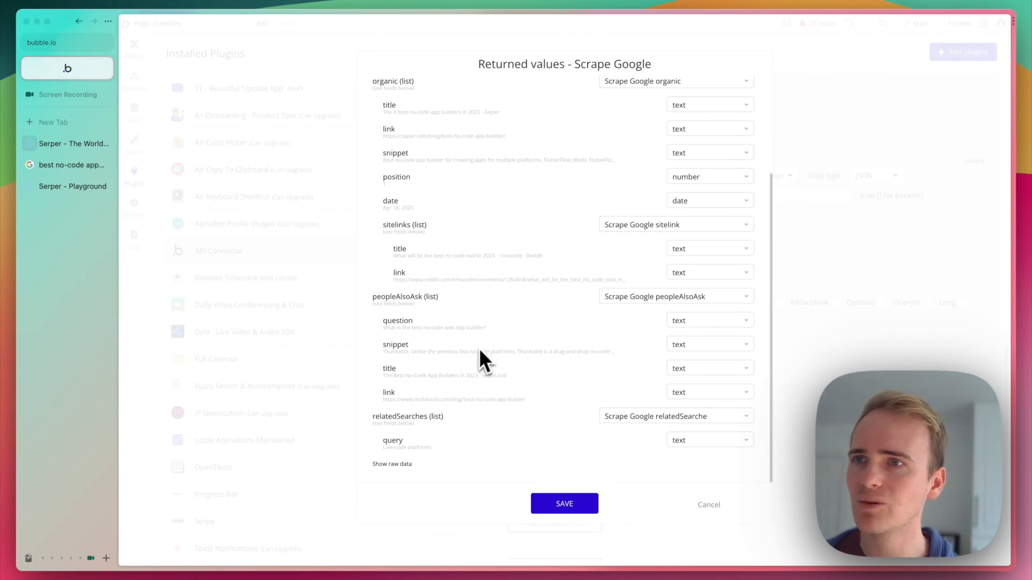
click(401, 466)
scroll(483, 413, down, 5)
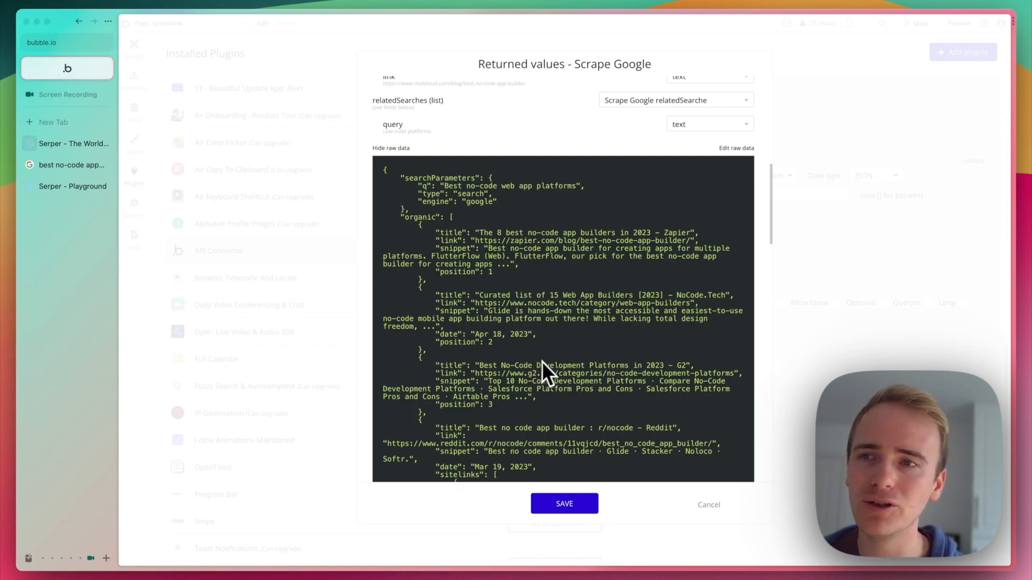
click(579, 507)
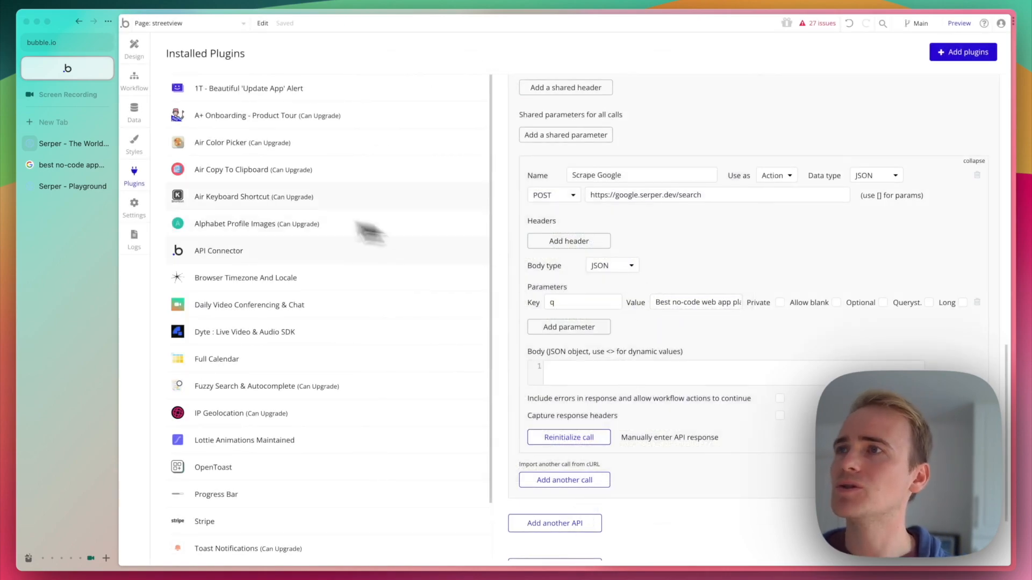
Check the manual API response of the Scrape Google call and close it without changes.
click(134, 113)
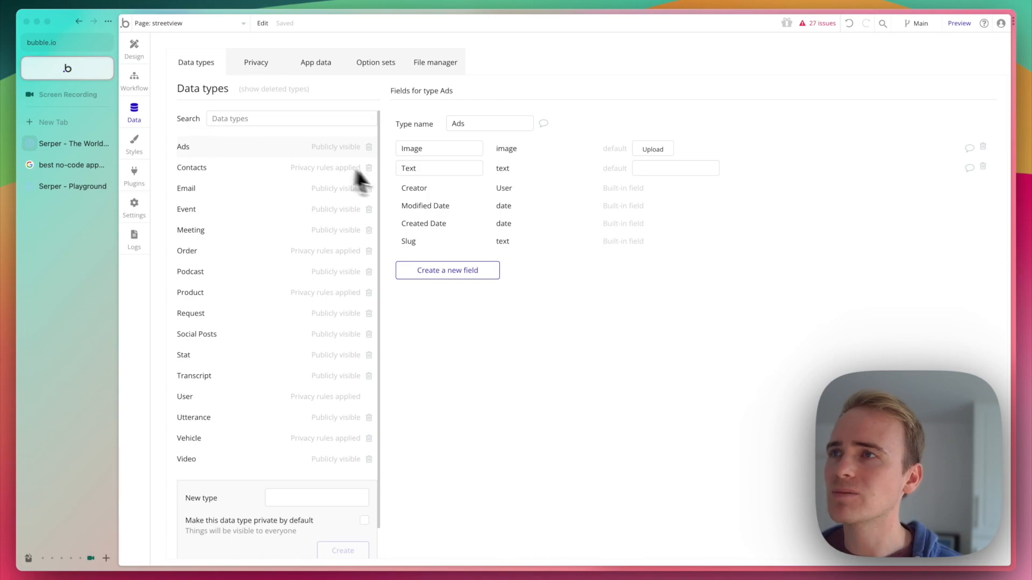
click(134, 177)
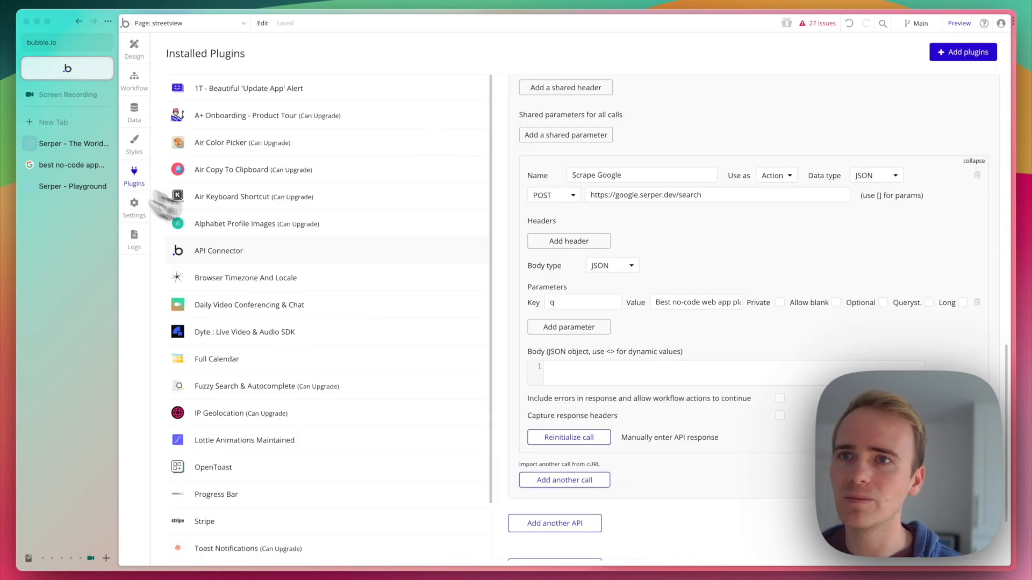
click(690, 441)
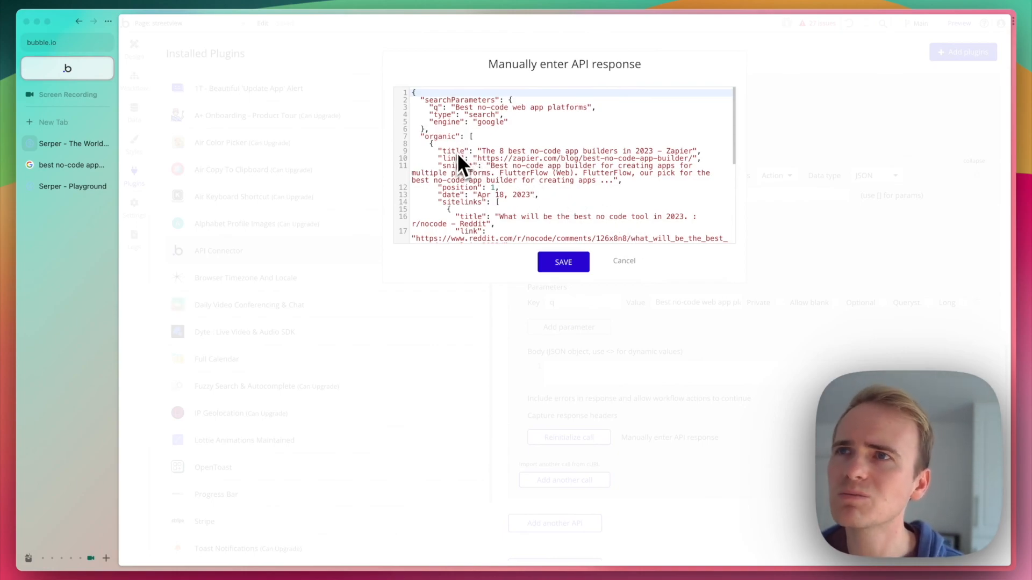
click(625, 264)
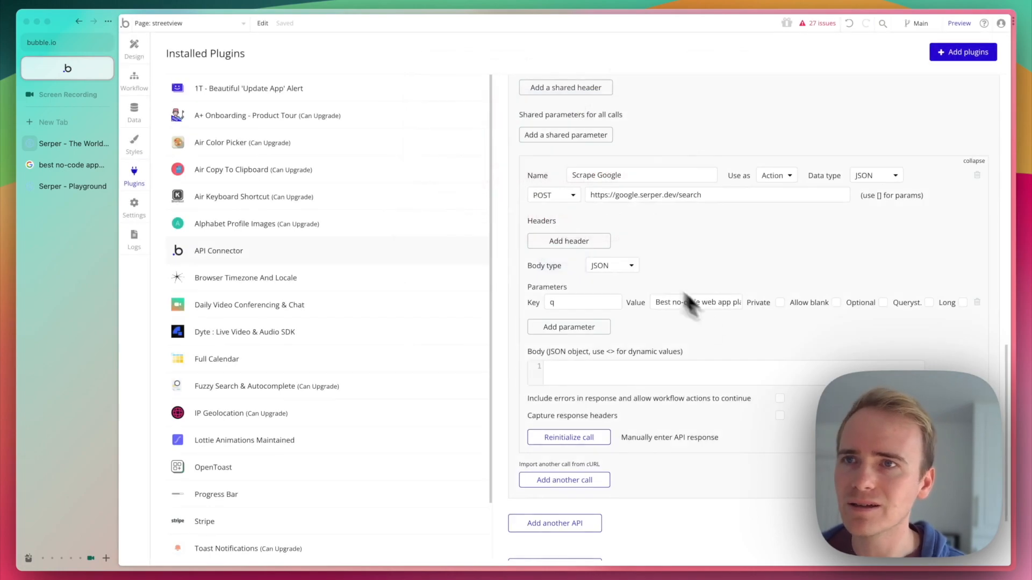
Create a new data type named Search Results.
click(133, 119)
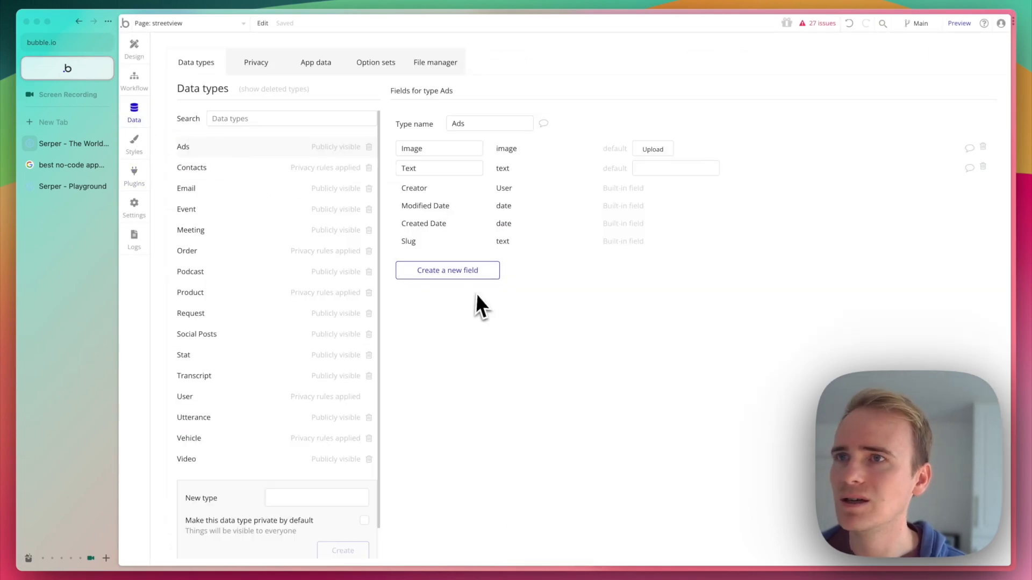
click(297, 498)
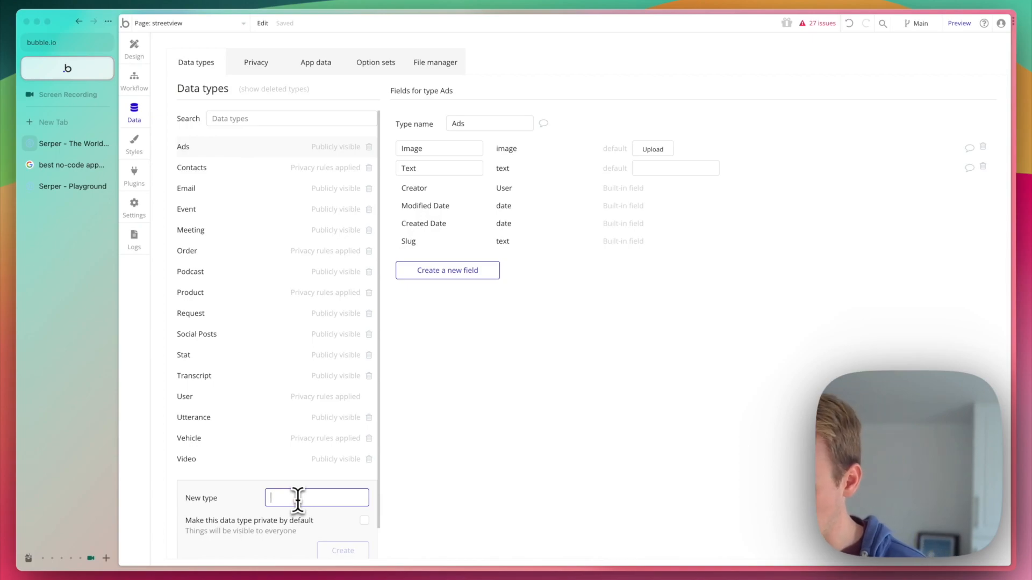
text(Search Results)
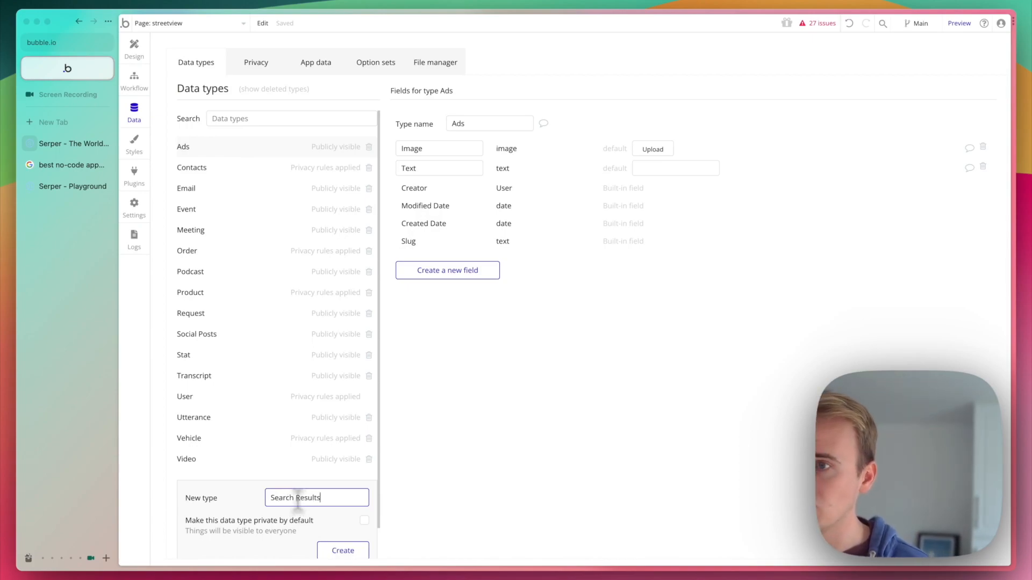
key(Return)
Add a text field named Title to the Search Results data type.
click(476, 230)
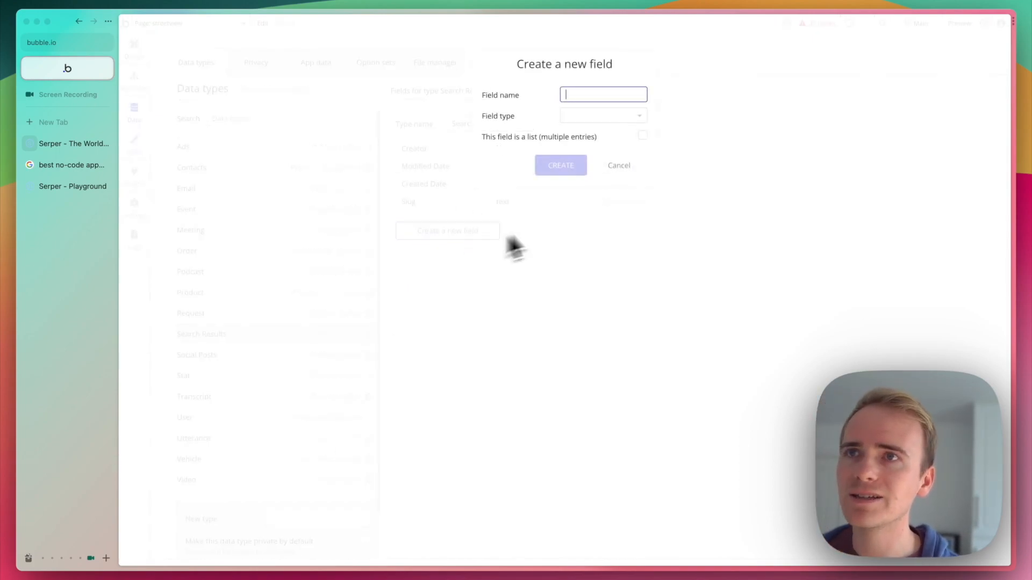
text(Title)
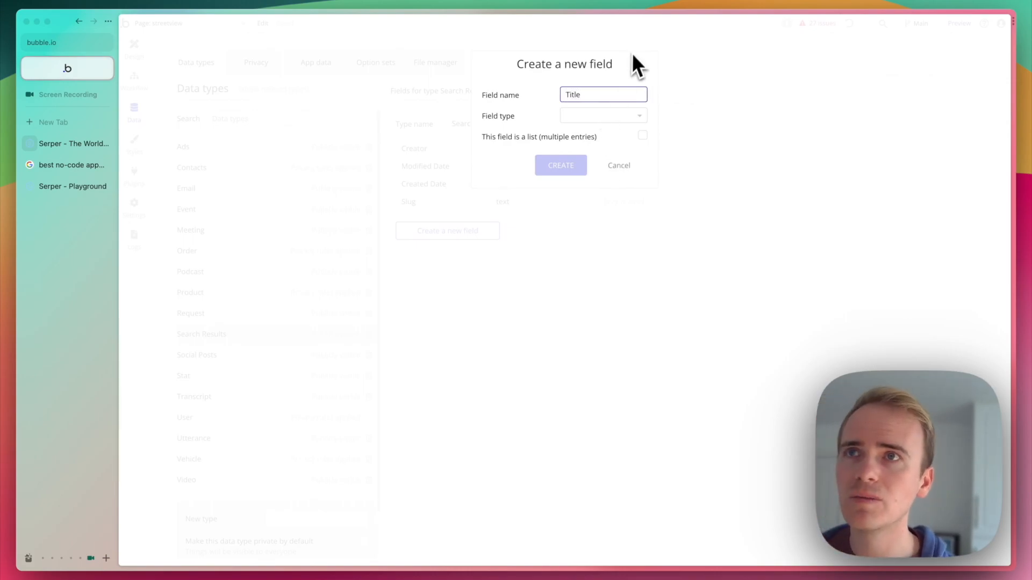
click(610, 115)
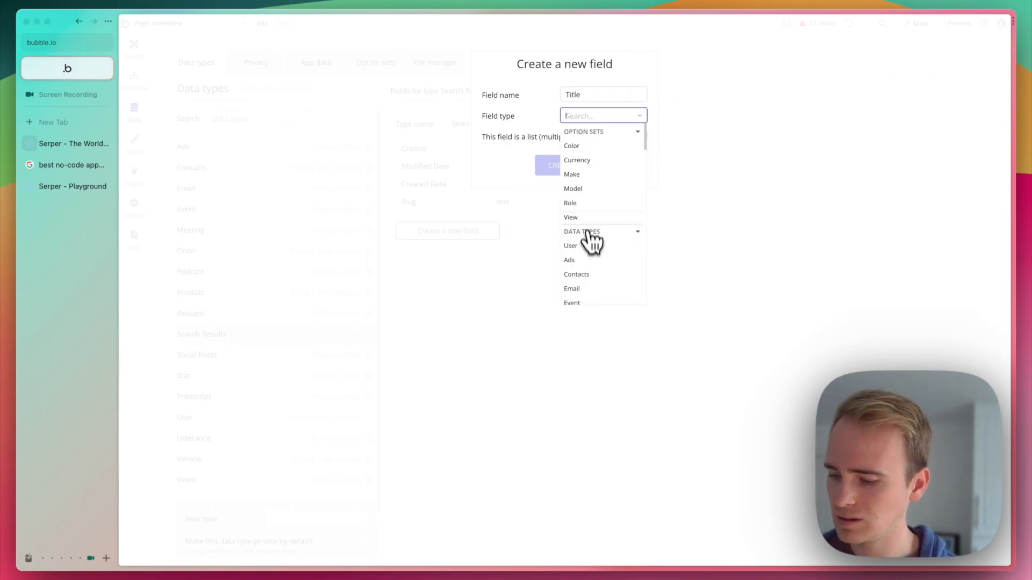
text(text)
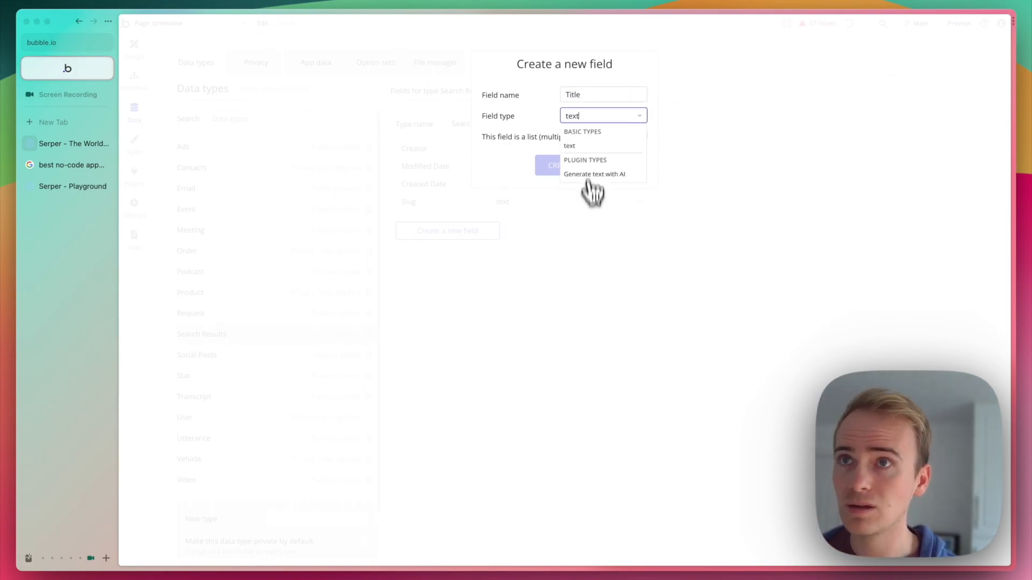
click(583, 147)
click(555, 166)
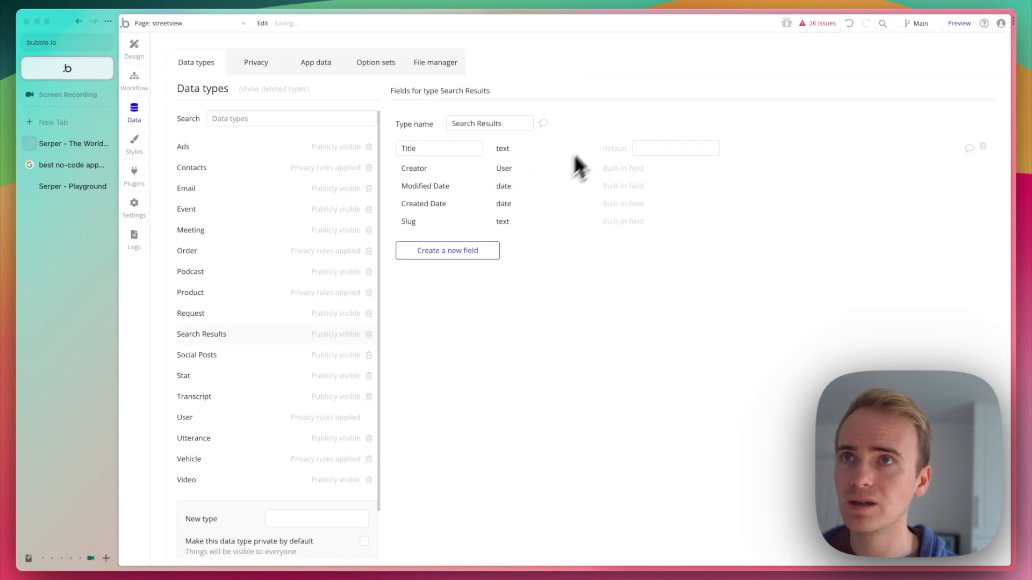
Add a text field named Link to the Search Results data type.
click(470, 250)
text(Link)
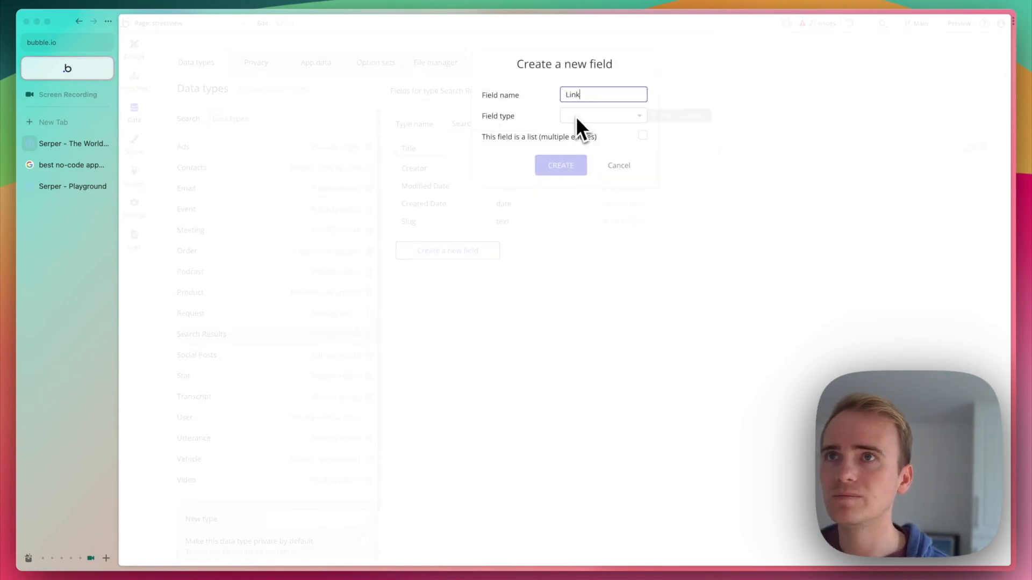
click(578, 115)
text(text)
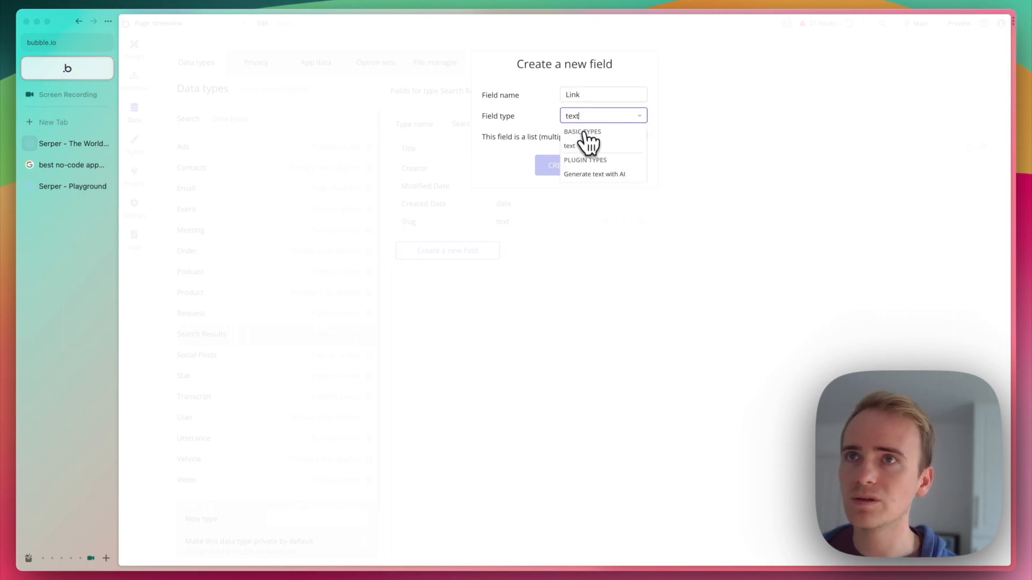
click(585, 146)
click(560, 165)
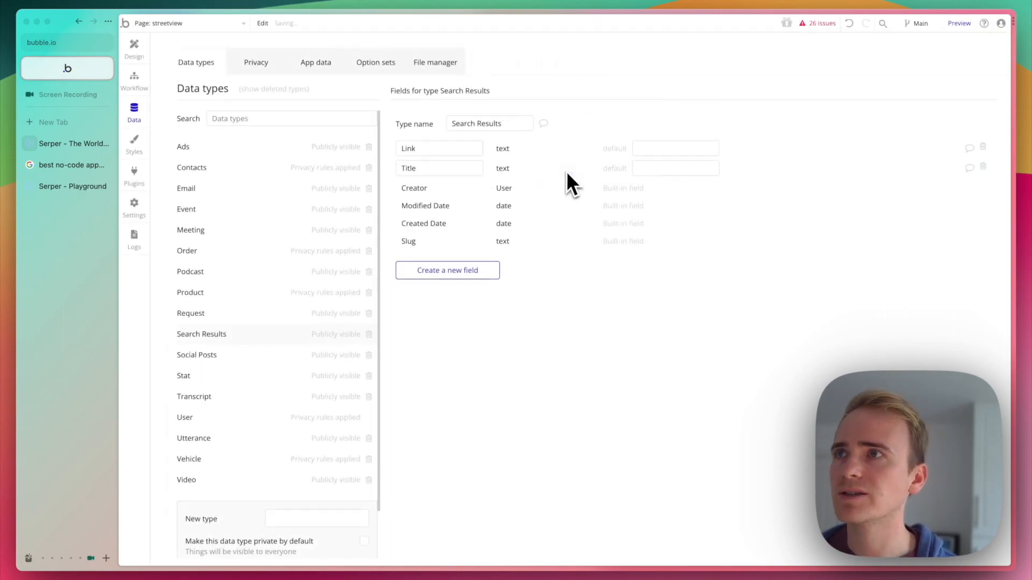
Create a new page named web_scrape_google without cloning an existing page.
click(154, 24)
click(200, 479)
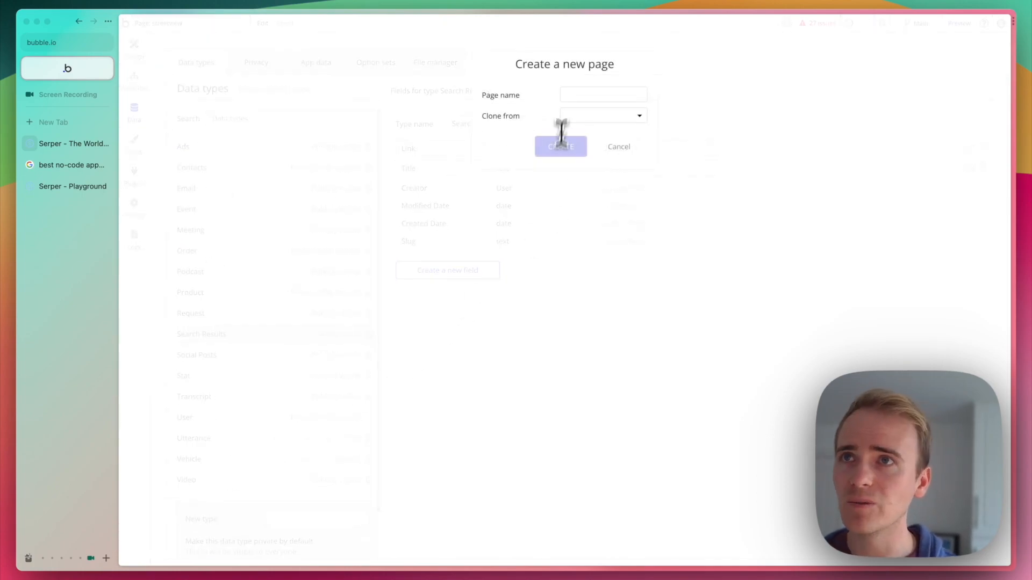
click(564, 96)
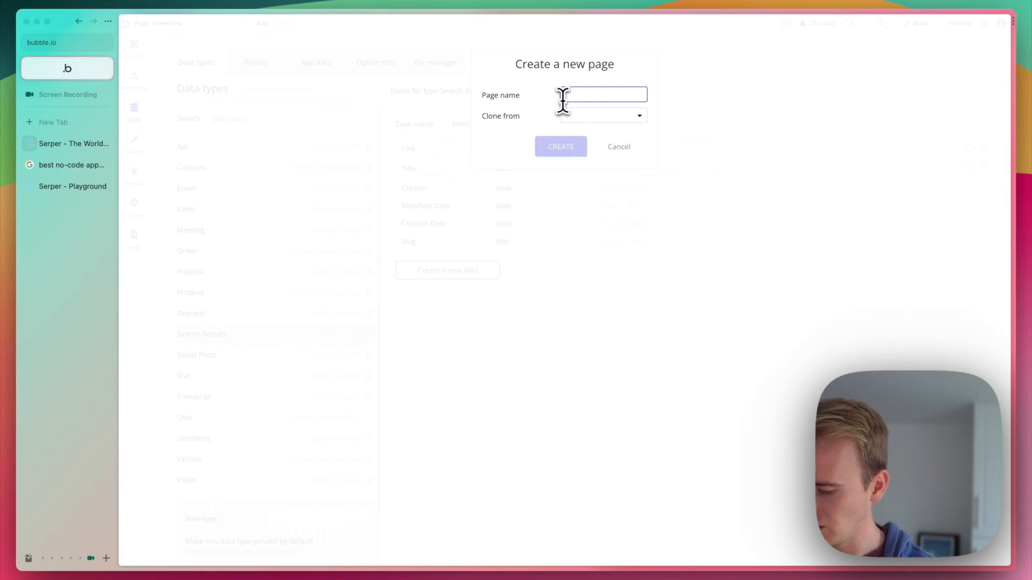
text(web_scrap)
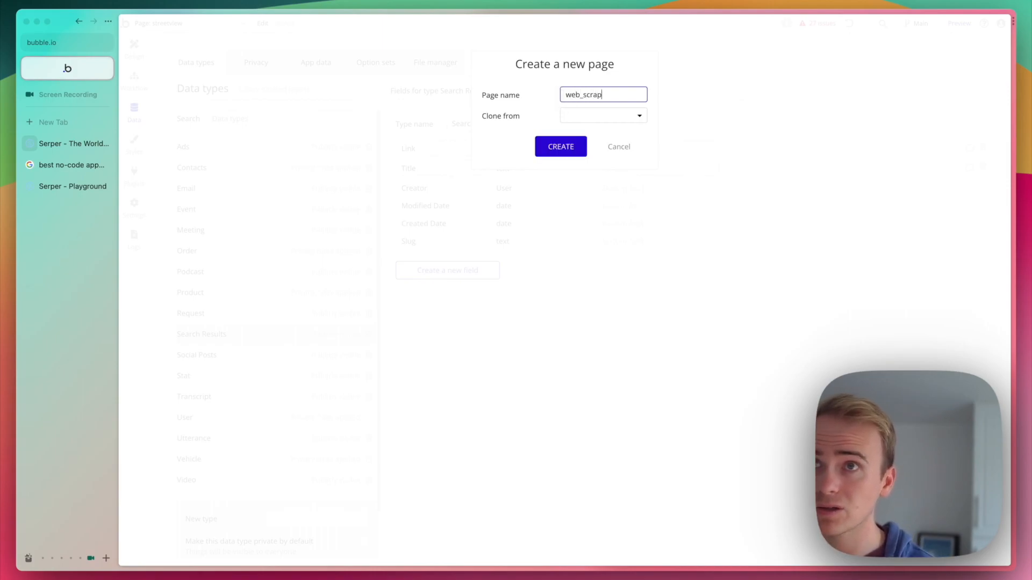
text(e_google)
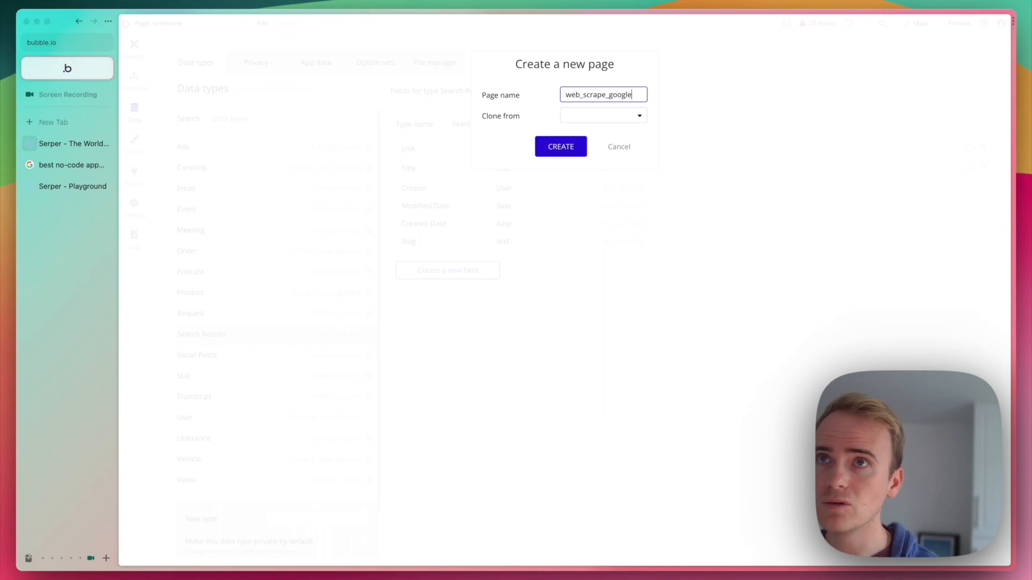
text(_search_)
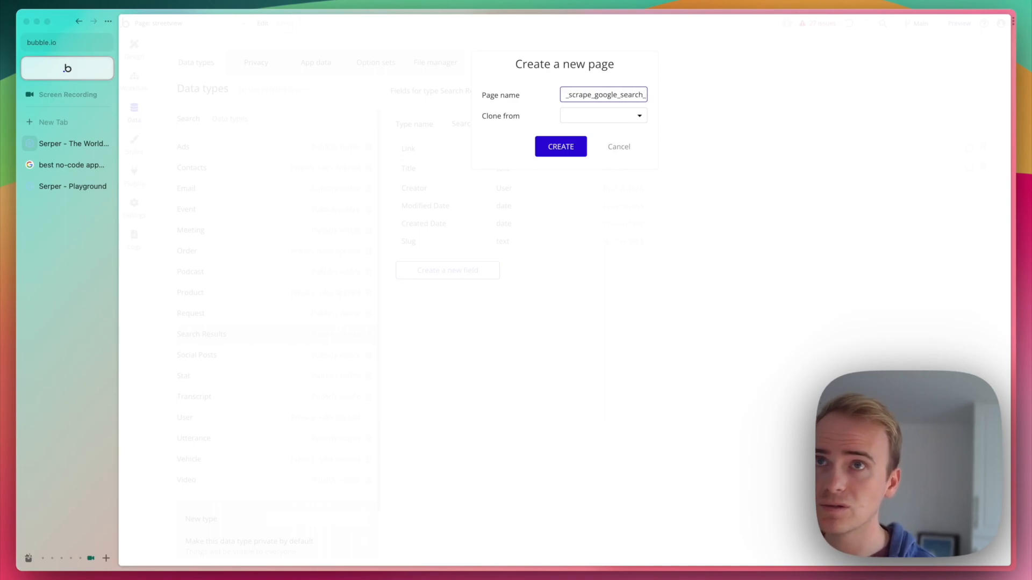
key(BackSpace)
key(BackSpace)
key(BackSpace)
key(BackSpace)
key(BackSpace)
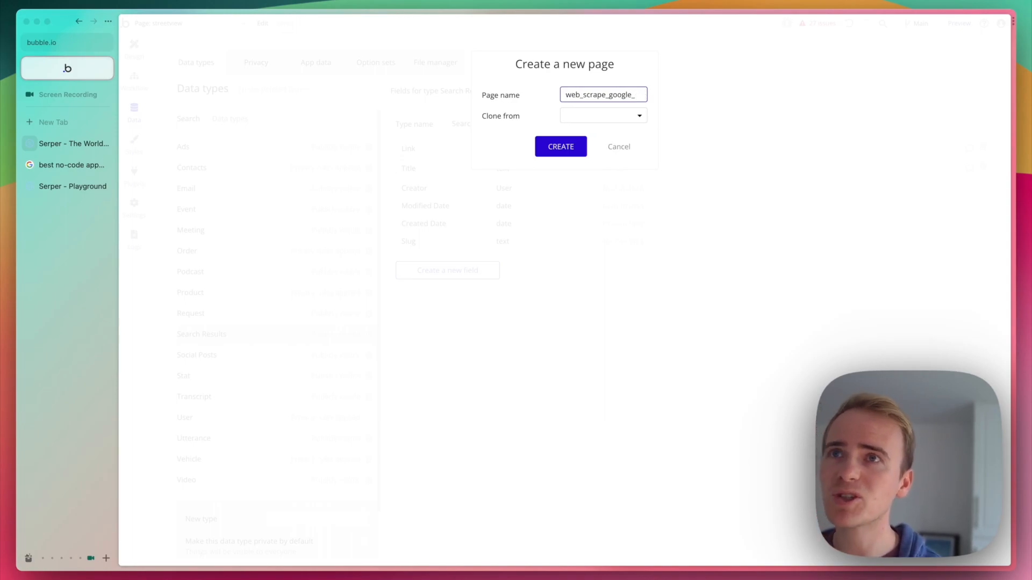
key(Return)
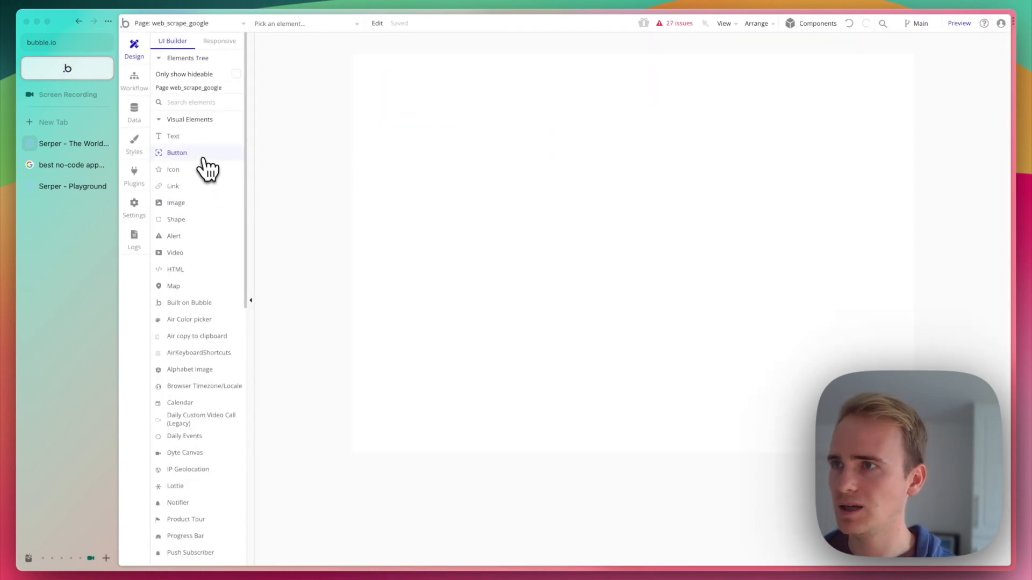
Draw a button in the upper half of the page and an input above it with the placeholder "Search query..".
click(202, 156)
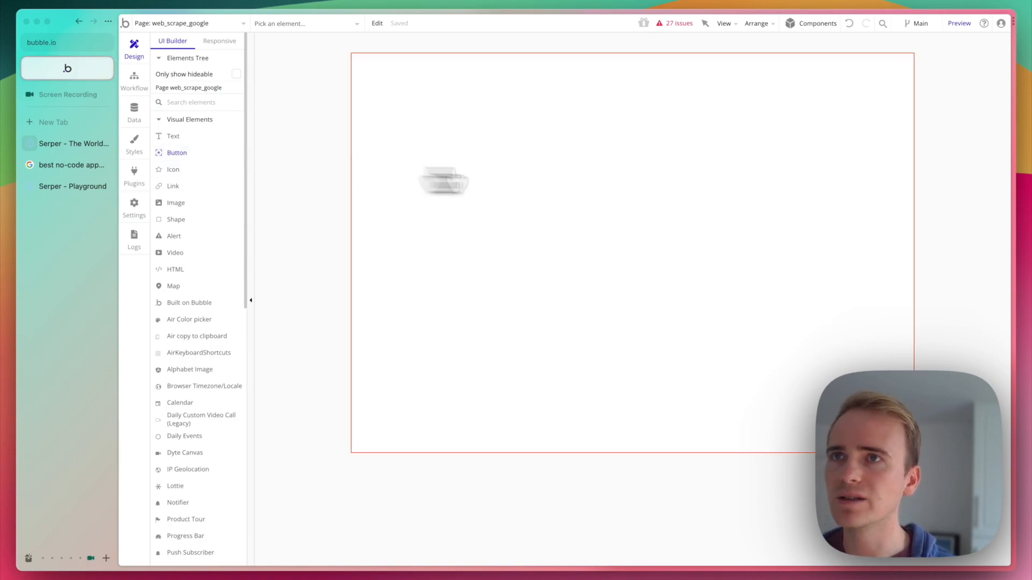
mouse_move(619, 170)
mouse_down()
mouse_move(728, 219)
mouse_move(791, 207)
mouse_up()
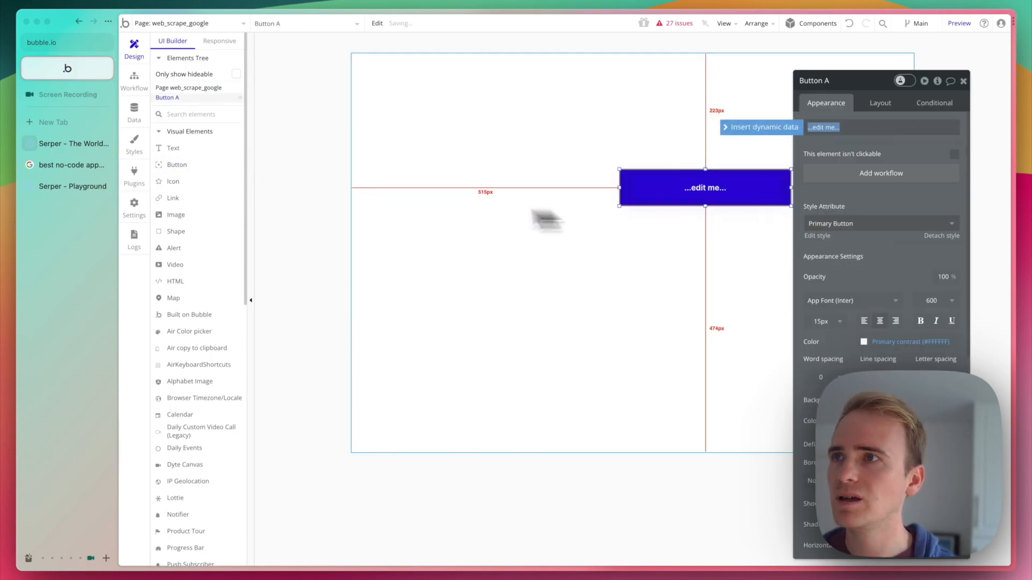
click(190, 118)
text(in)
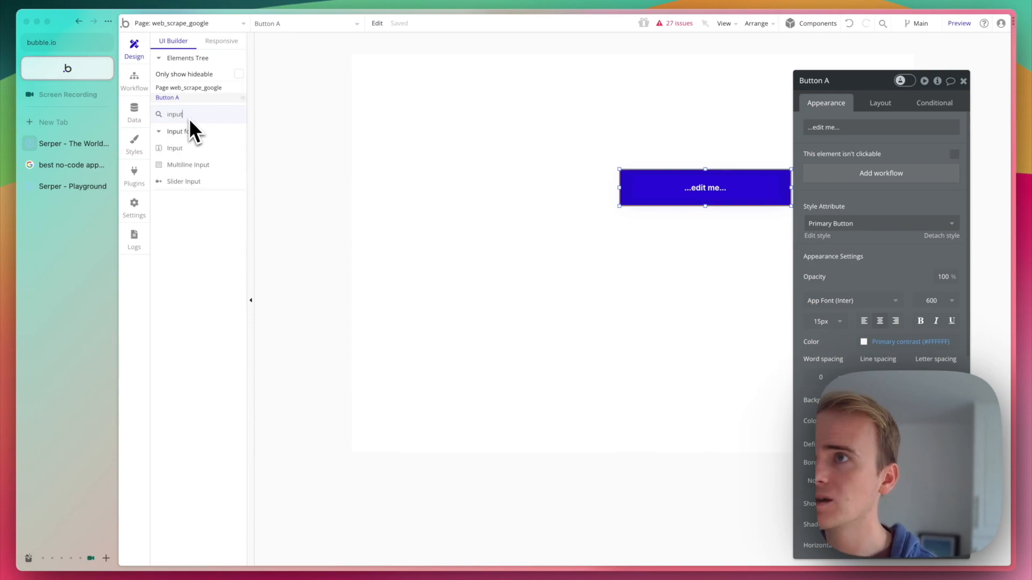
text(put)
click(177, 148)
drag(578, 121, 797, 150)
text(Search query.)
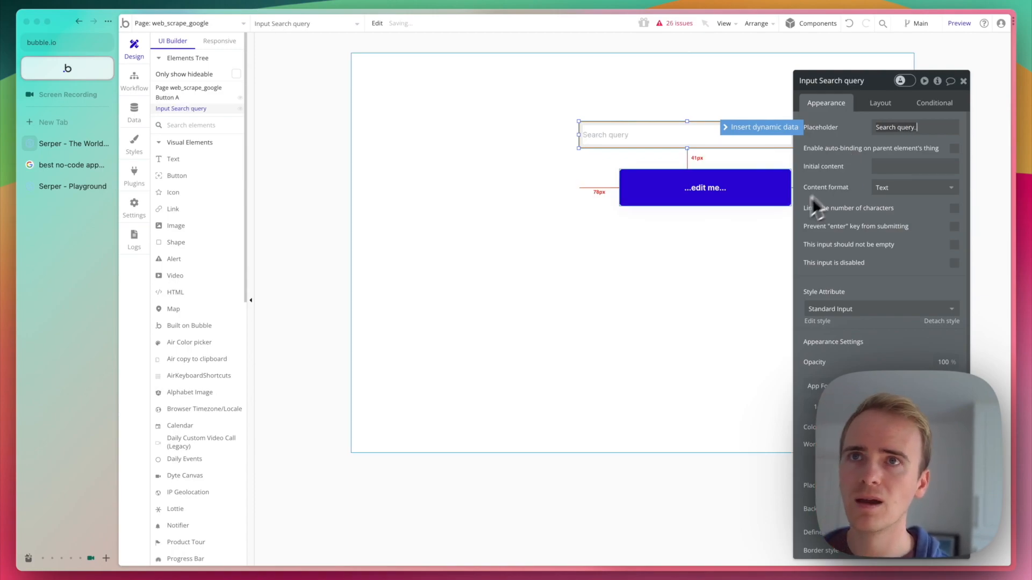
Label the button below the search input "Web Scrape Google Search".
click(774, 196)
click(880, 129)
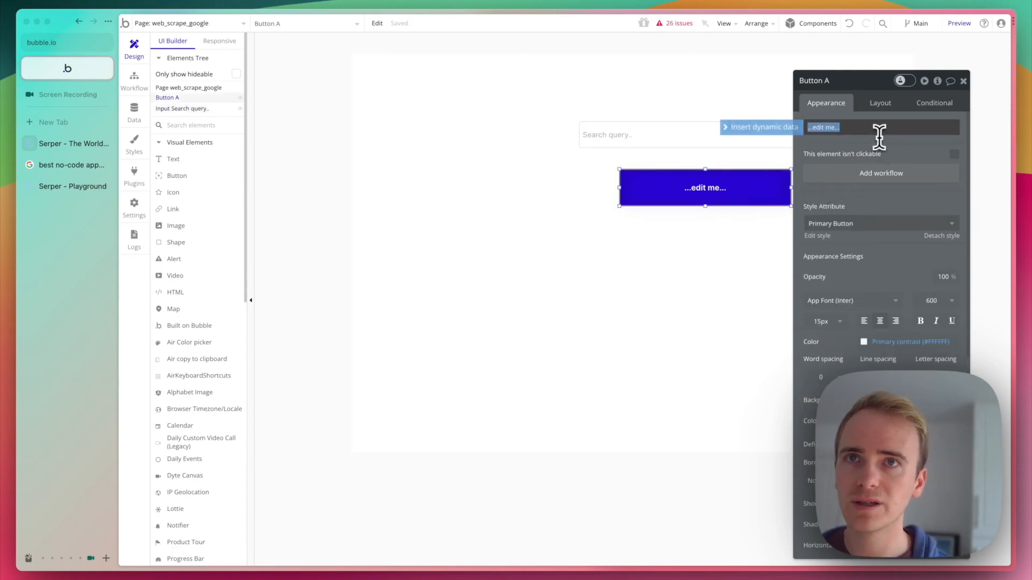
text(Web Scrape)
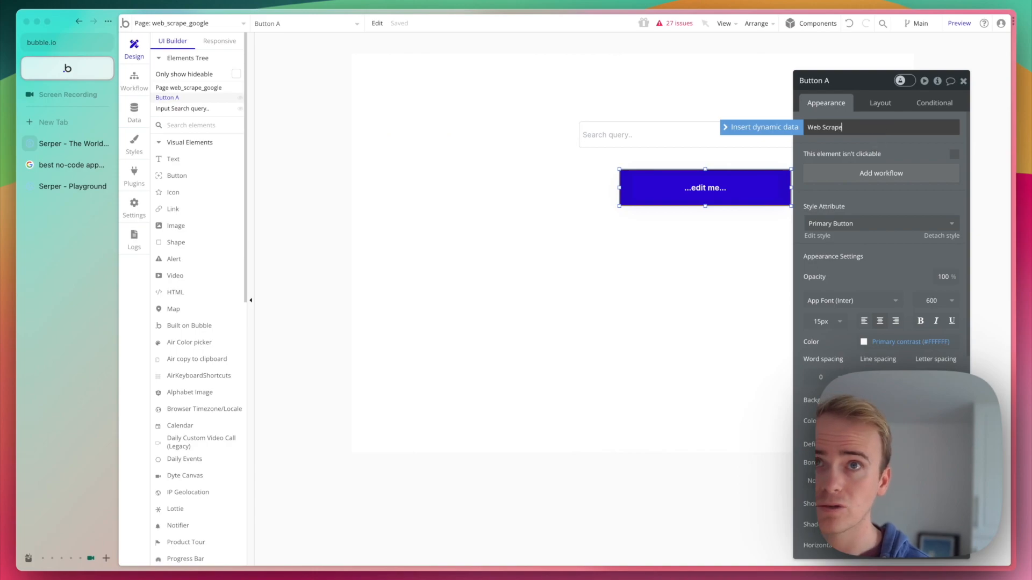
text( Google Search)
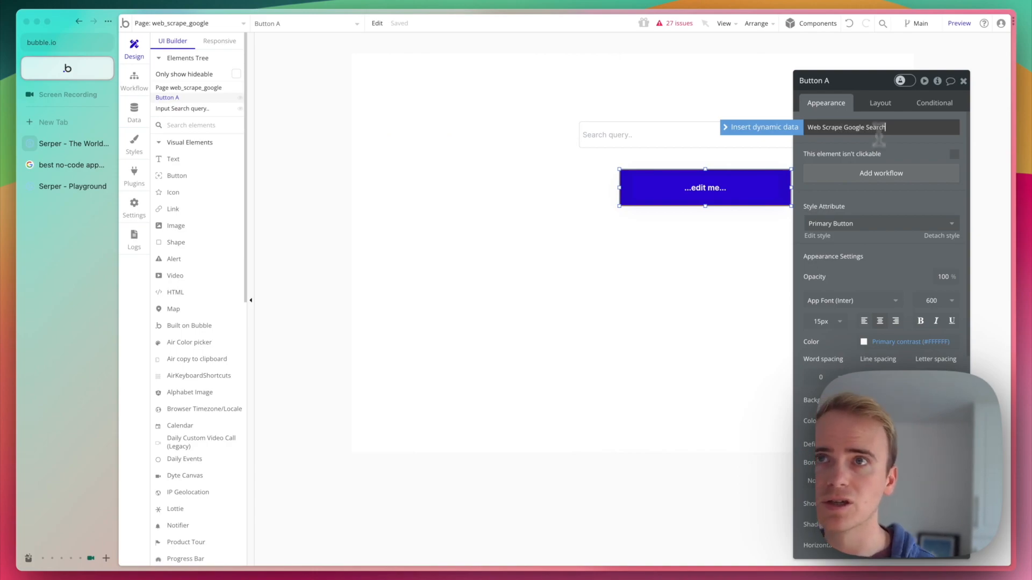
click(586, 211)
click(703, 183)
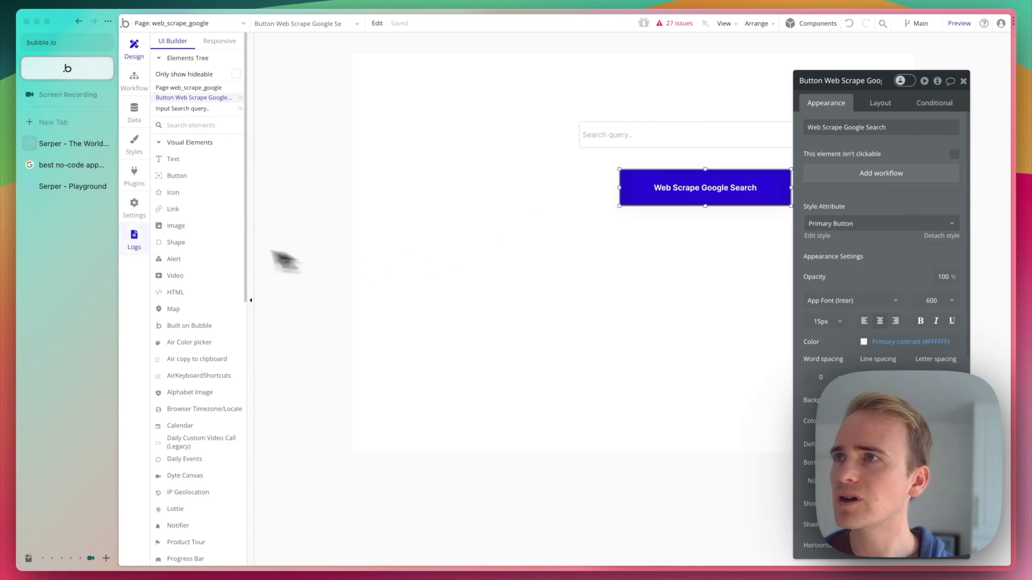
Switch to the Serper Playground and examine the request code with the number of results set to 20 and back to 10.
click(67, 188)
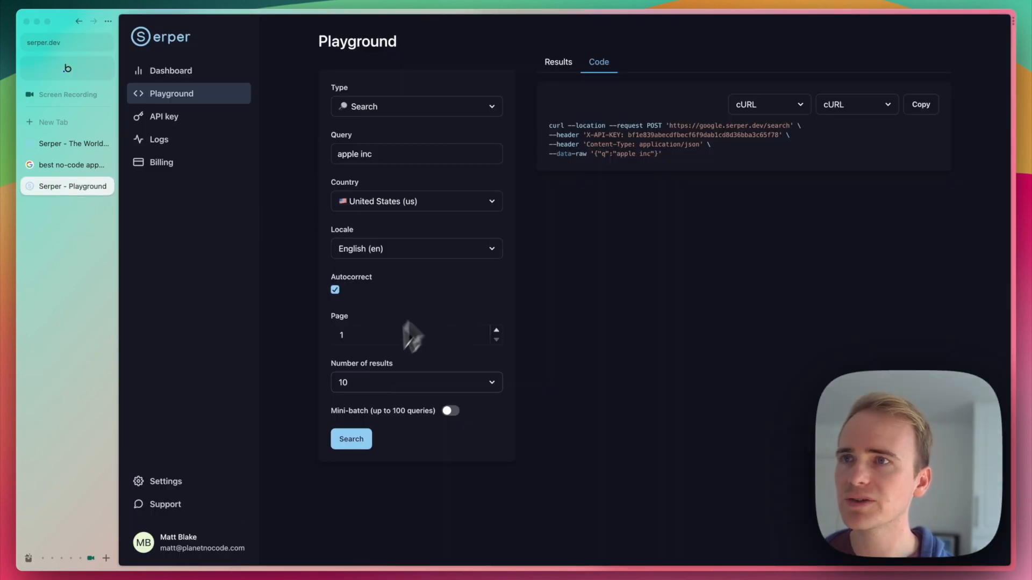
click(364, 383)
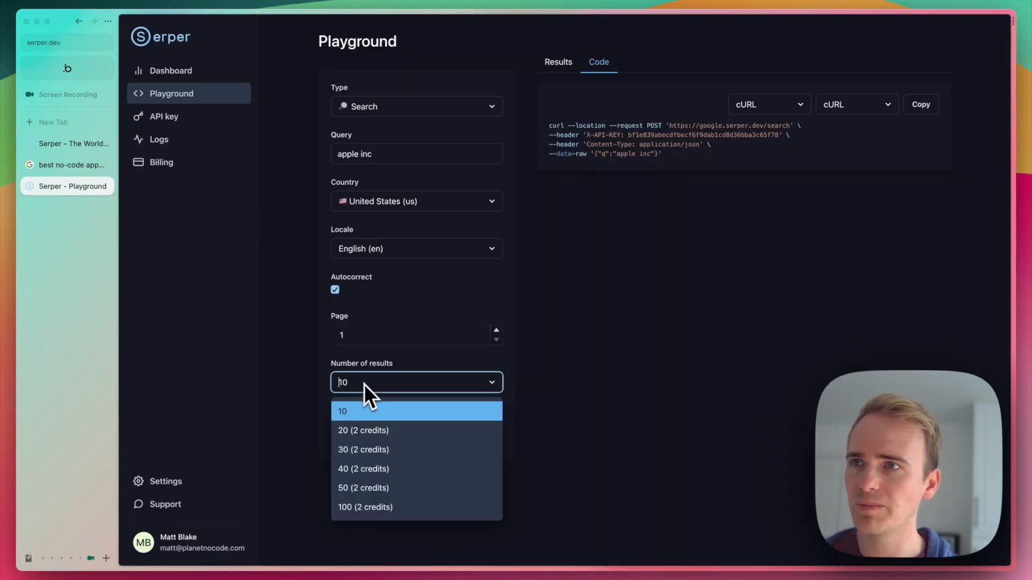
click(371, 429)
click(389, 388)
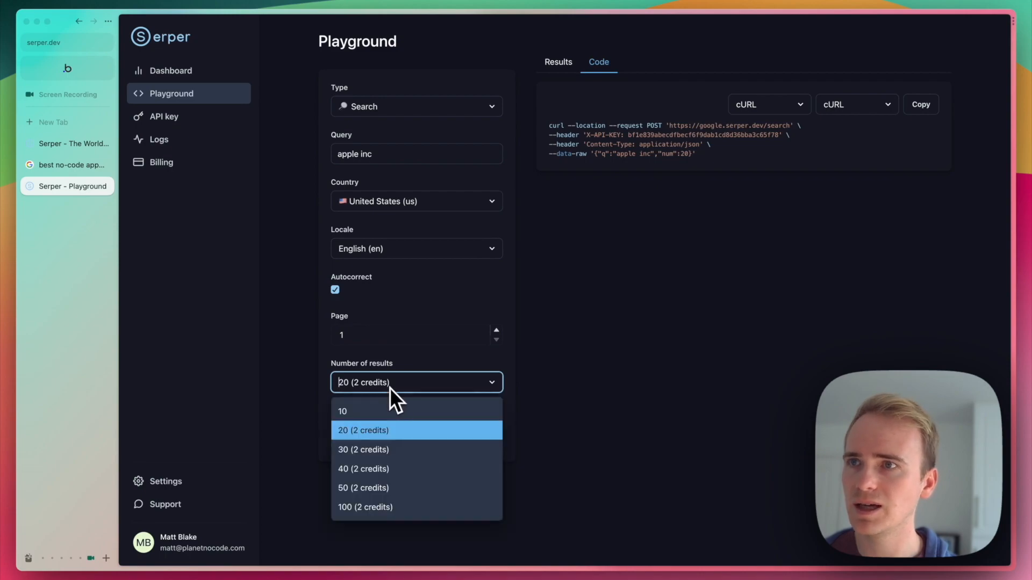
click(375, 408)
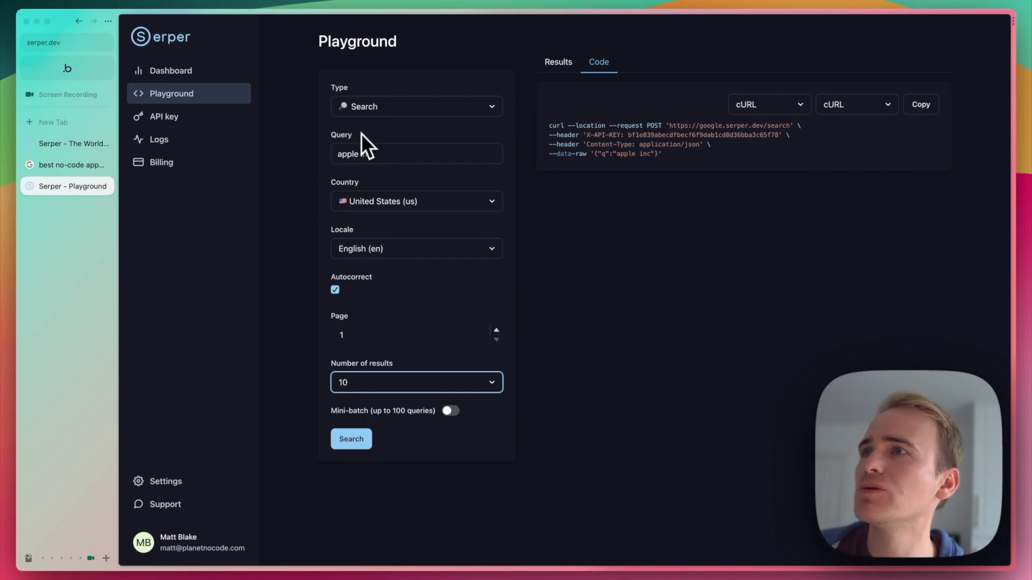
Switch back to Bubble and add a new API workflow to the app's backend workflows.
click(67, 68)
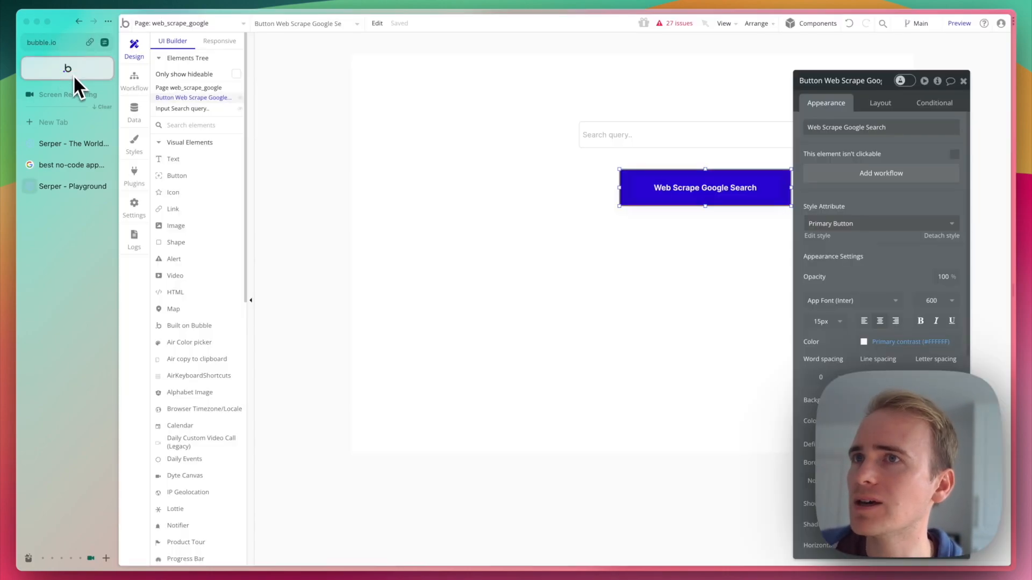
click(195, 30)
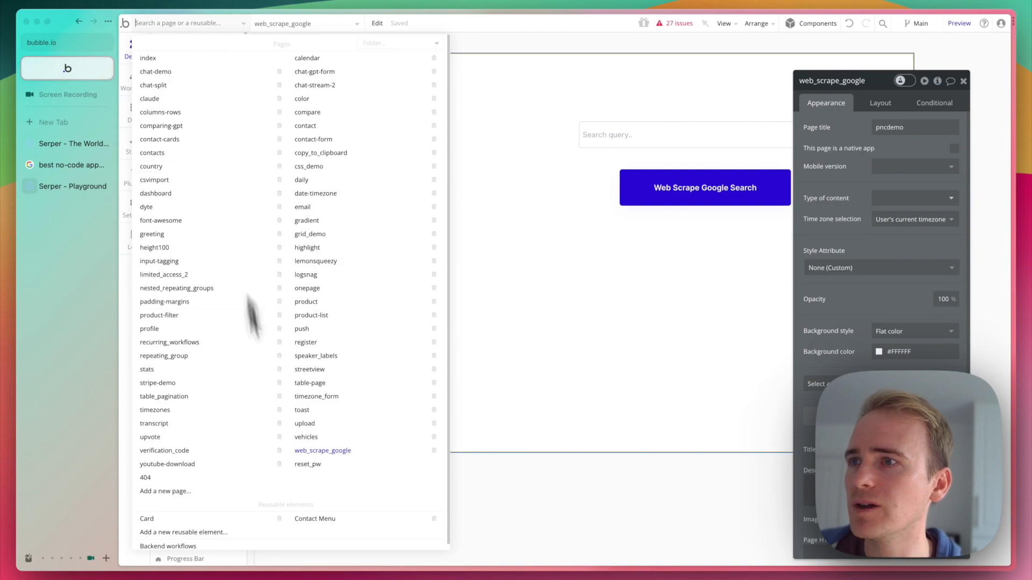
click(223, 546)
click(733, 110)
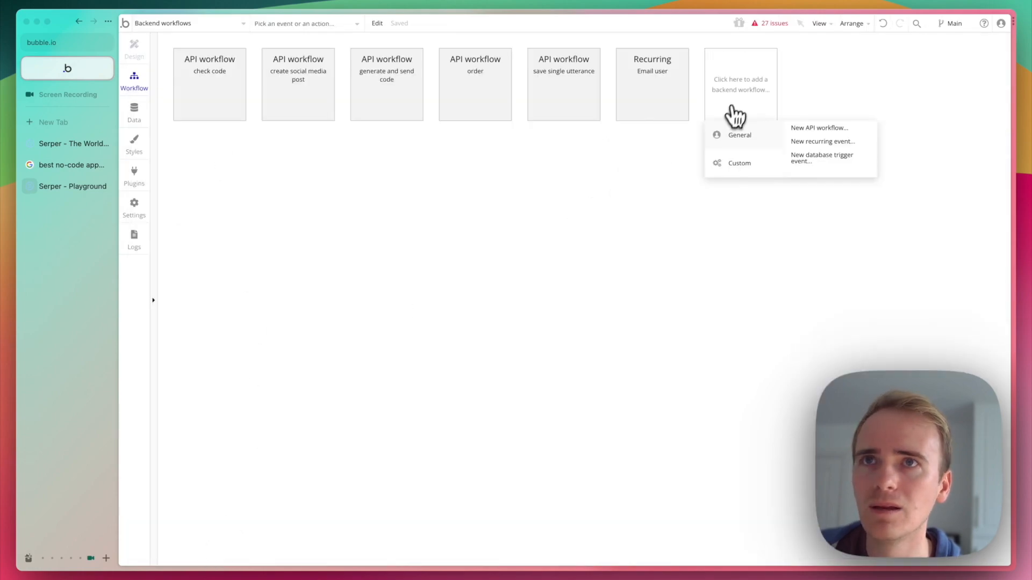
click(796, 129)
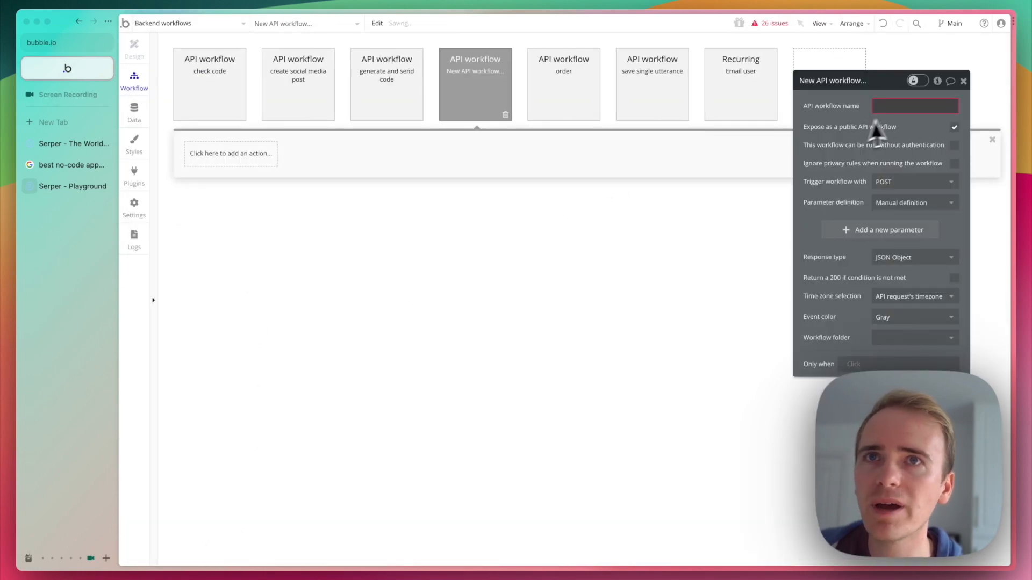
Stop exposing the new API workflow publicly and name it "Web scrape Google Search".
drag(854, 92, 665, 208)
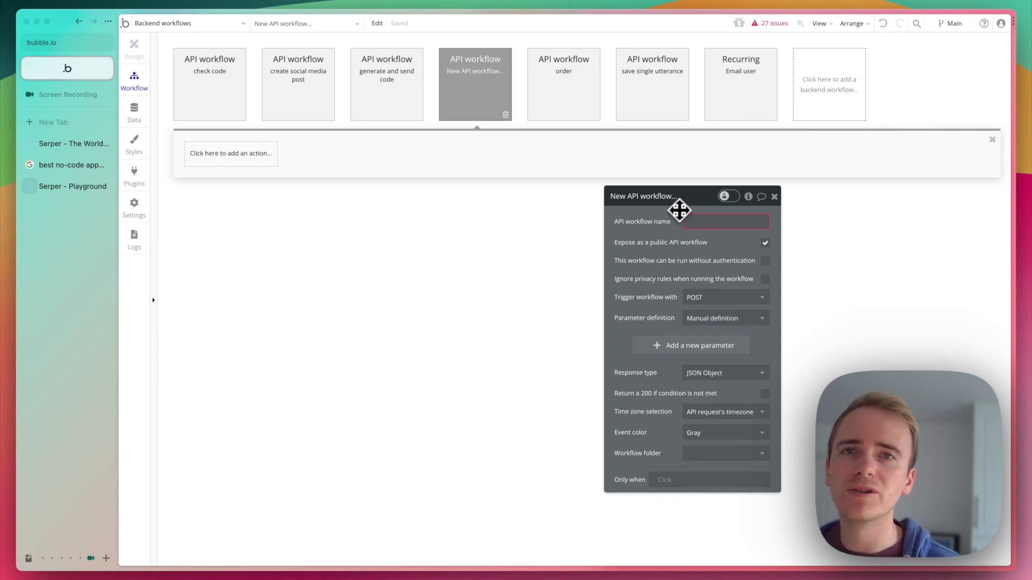
click(765, 242)
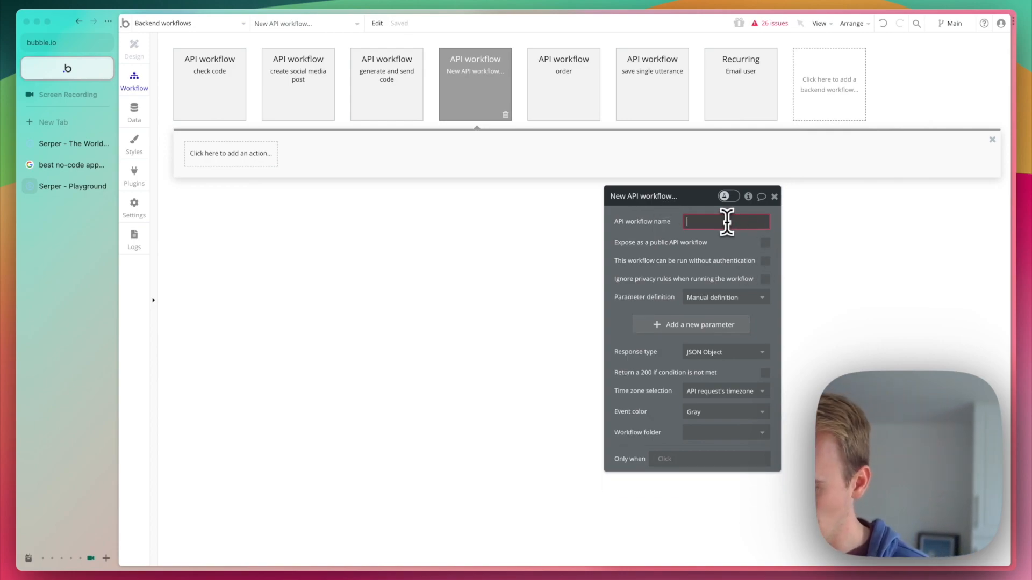
text(Web scr)
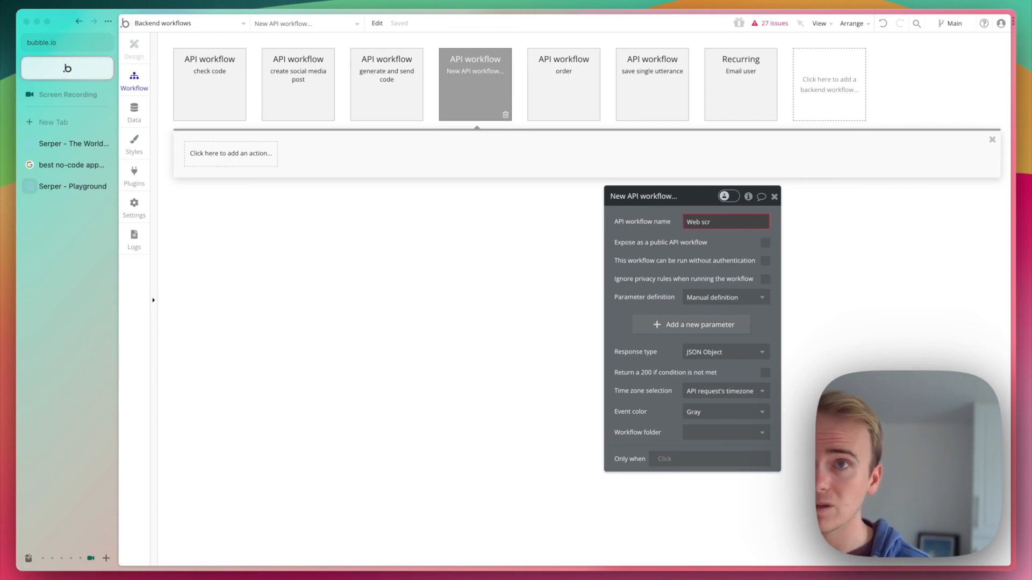
text(eaape Google Searc)
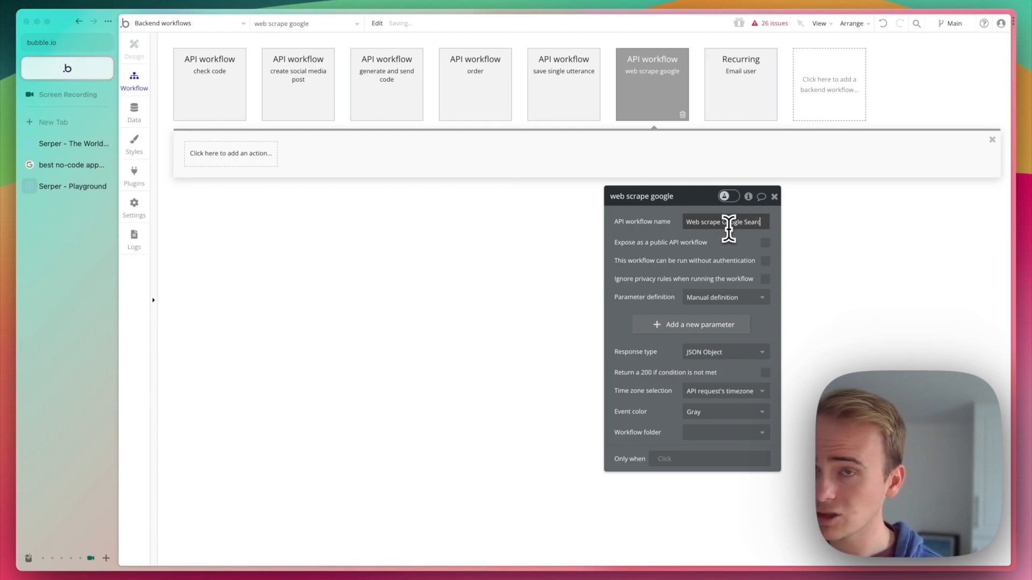
text(h)
Add a text parameter with the key "search query" to the Web scrape Google Search workflow.
click(690, 326)
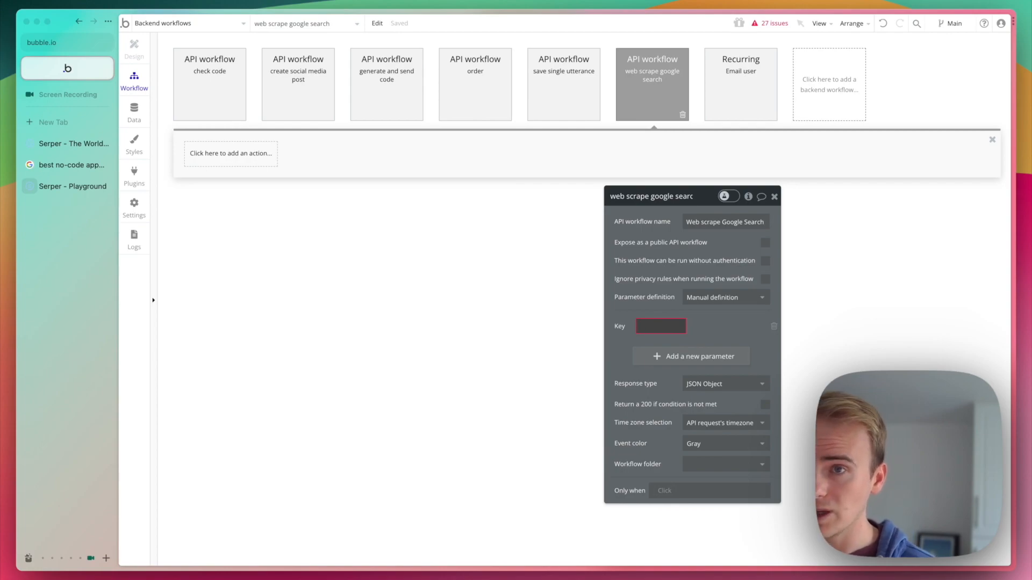
text(search )
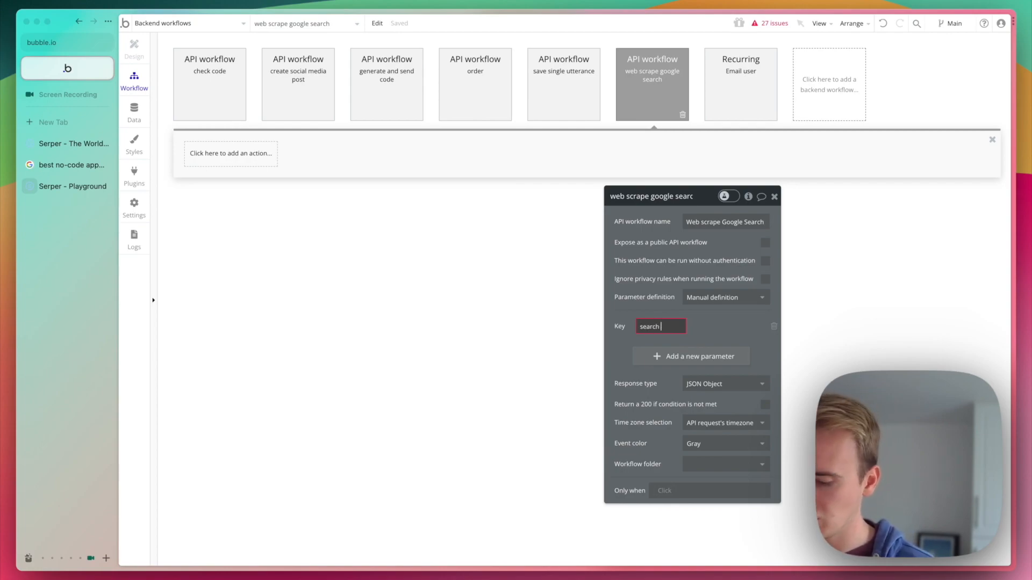
text(query)
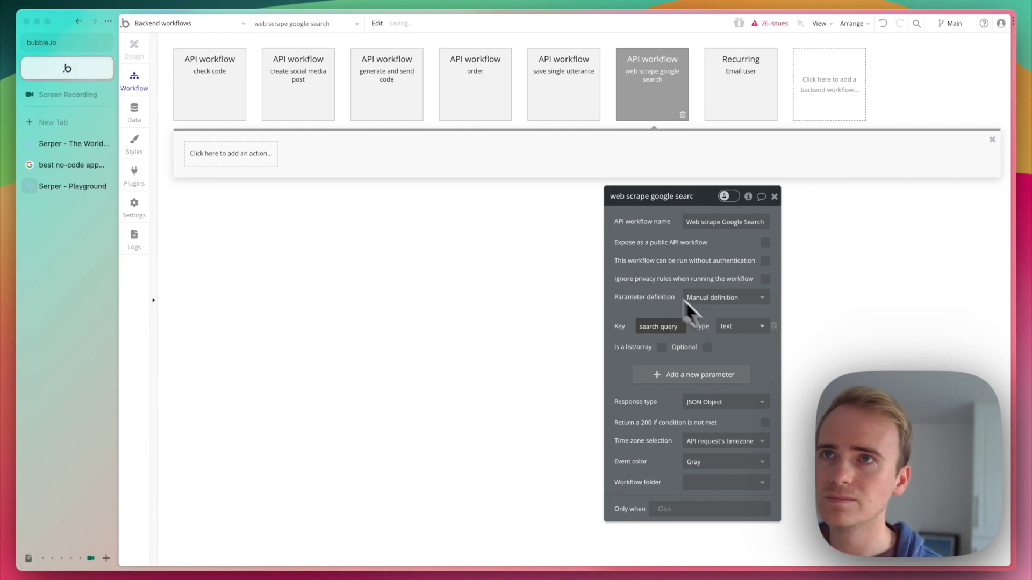
click(414, 191)
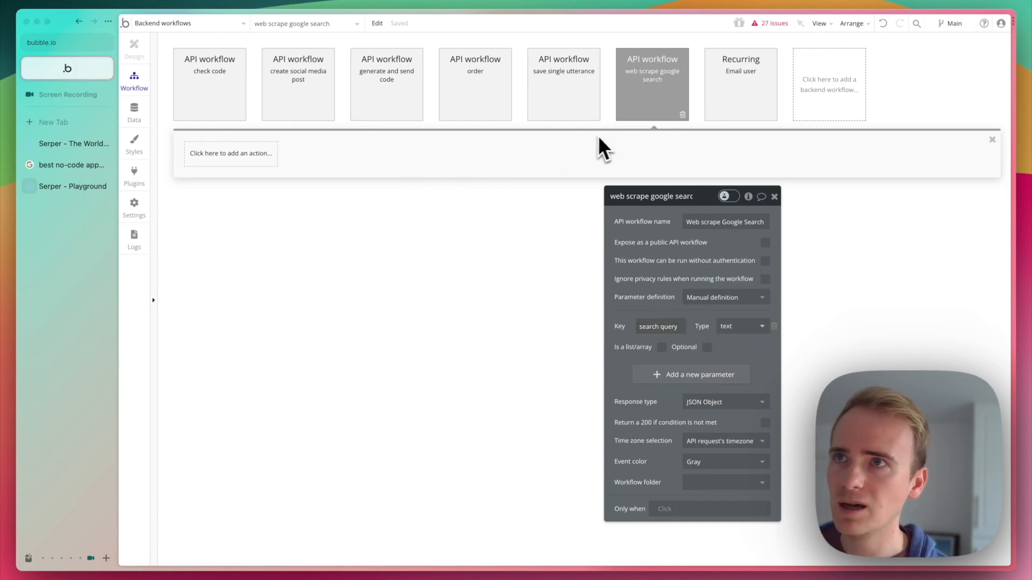
Add the plugin action "Serper.dev - Scrape Google" as the workflow's first step.
click(231, 154)
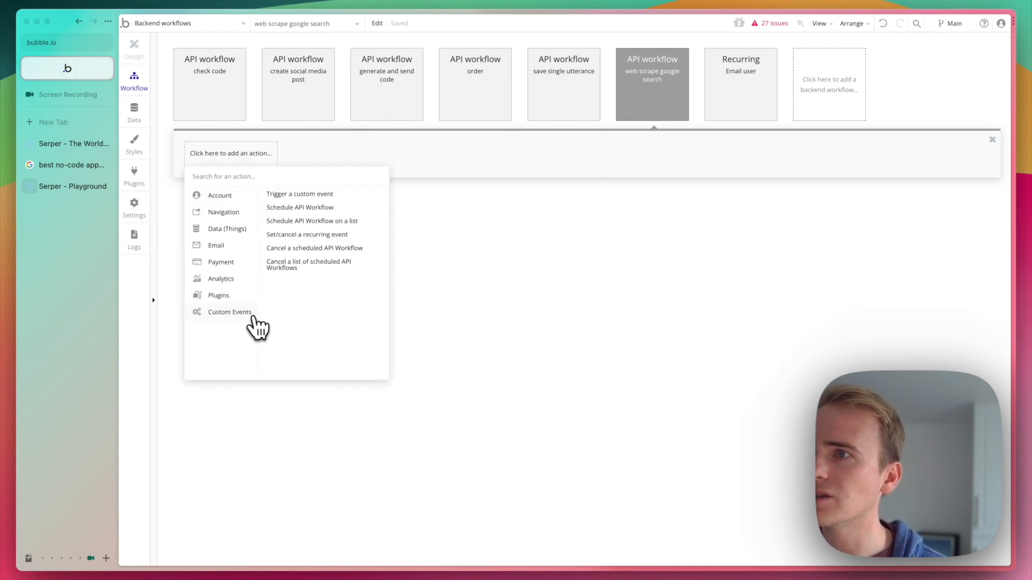
mouse_move(240, 296)
scroll(267, 298, down, 5)
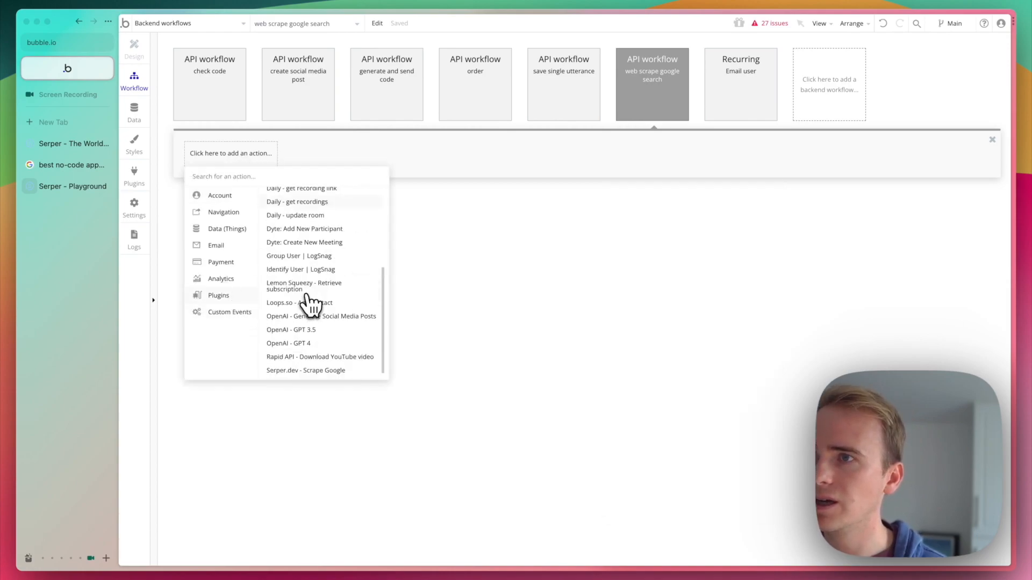
scroll(307, 295, down, 1)
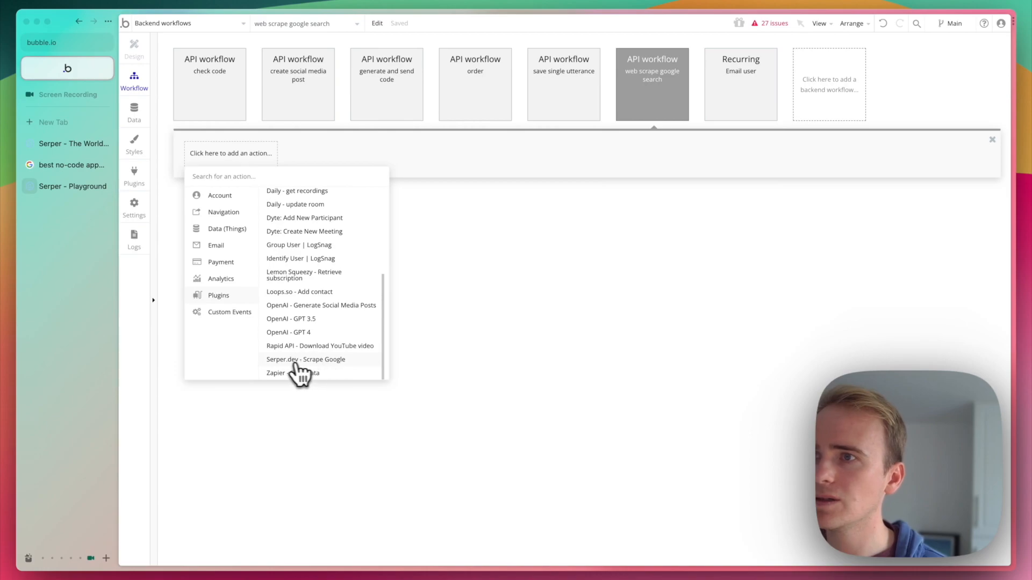
click(325, 361)
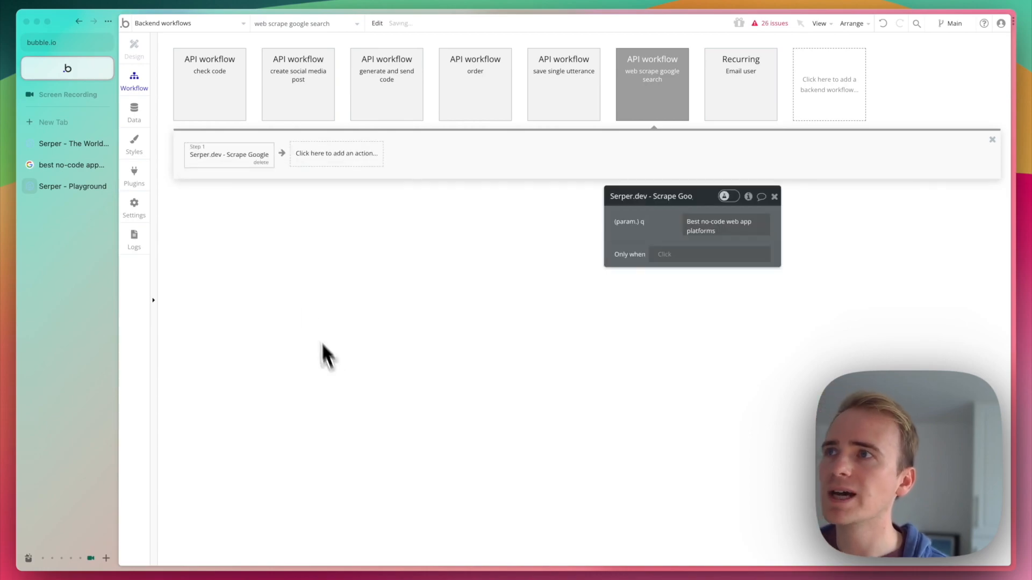
Check the "Use as" setting of the Scrape Google call in the API Connector, keeping Action, and return to the workflow.
click(142, 176)
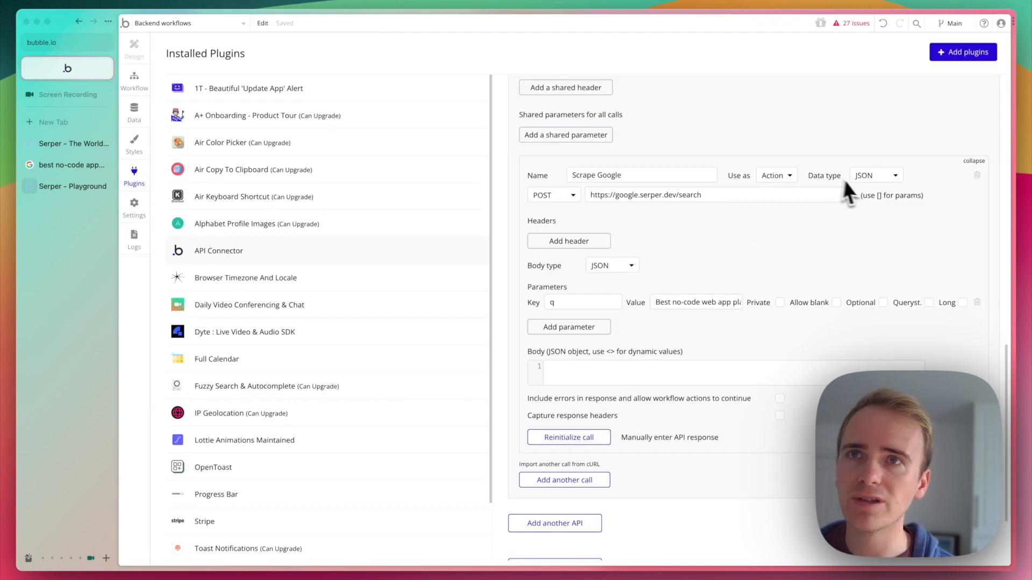
click(785, 179)
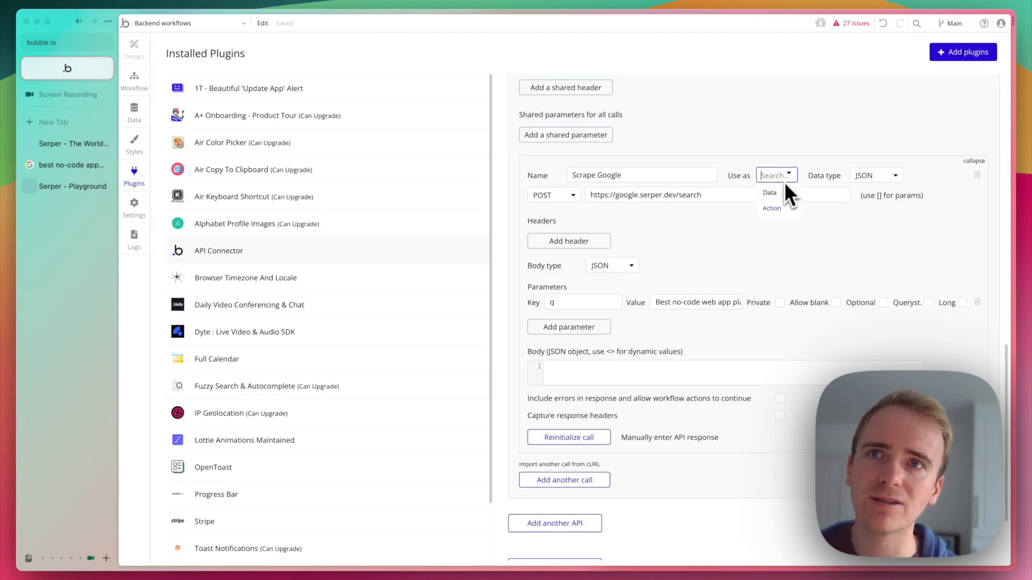
click(775, 208)
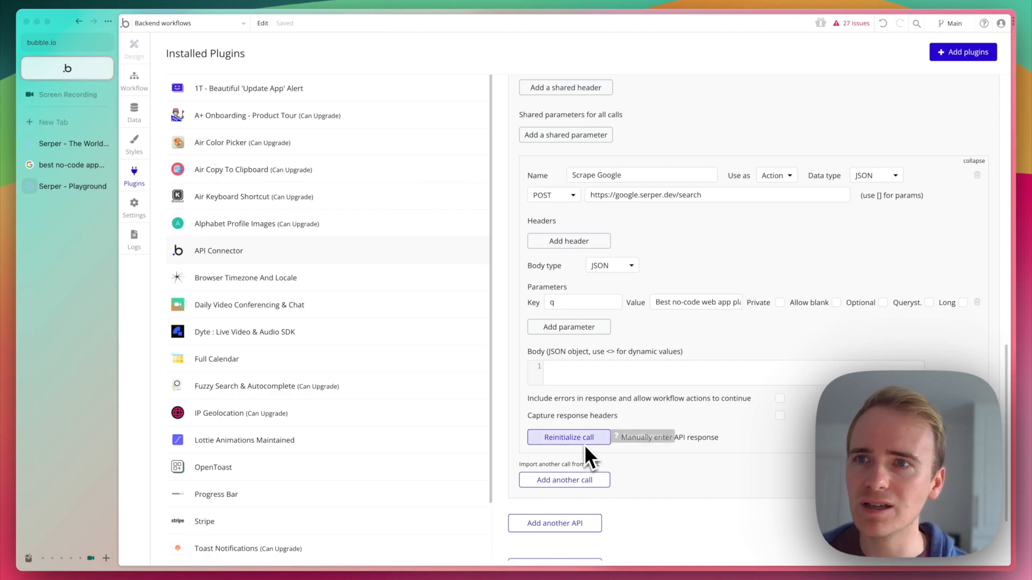
click(137, 85)
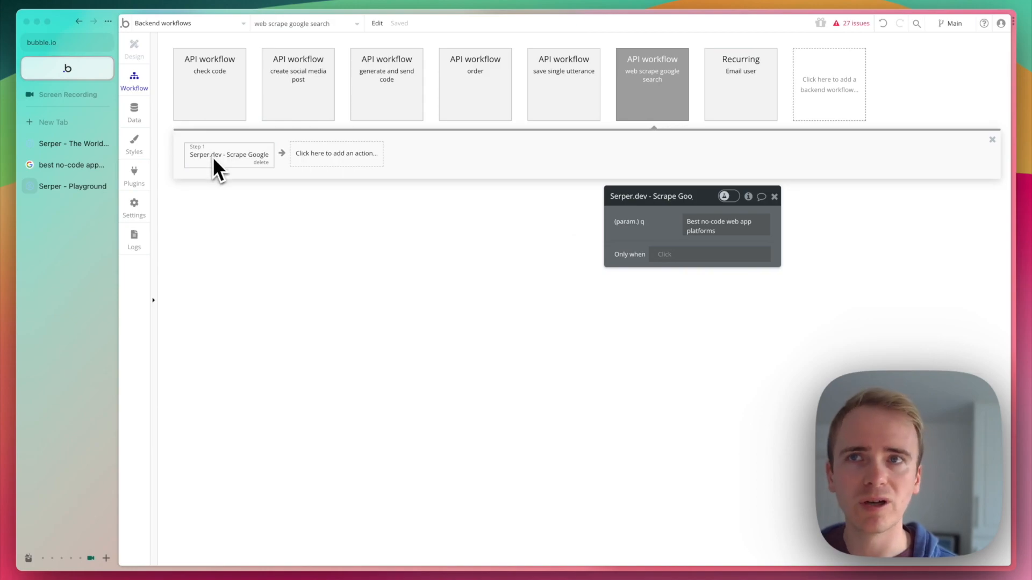
Replace the fixed q parameter of the Scrape Google action with the workflow's dynamic search query value.
click(707, 220)
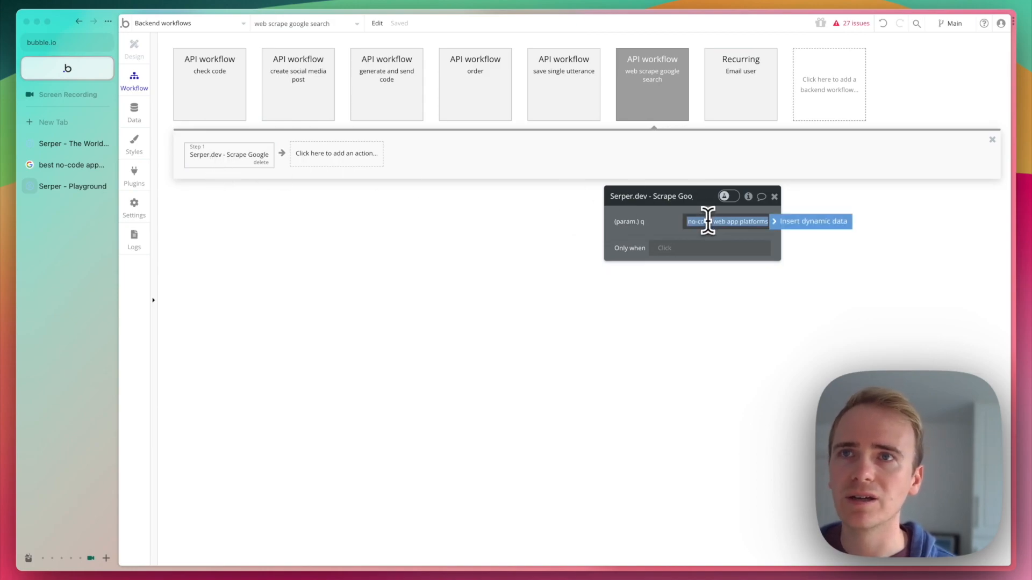
click(796, 233)
click(738, 272)
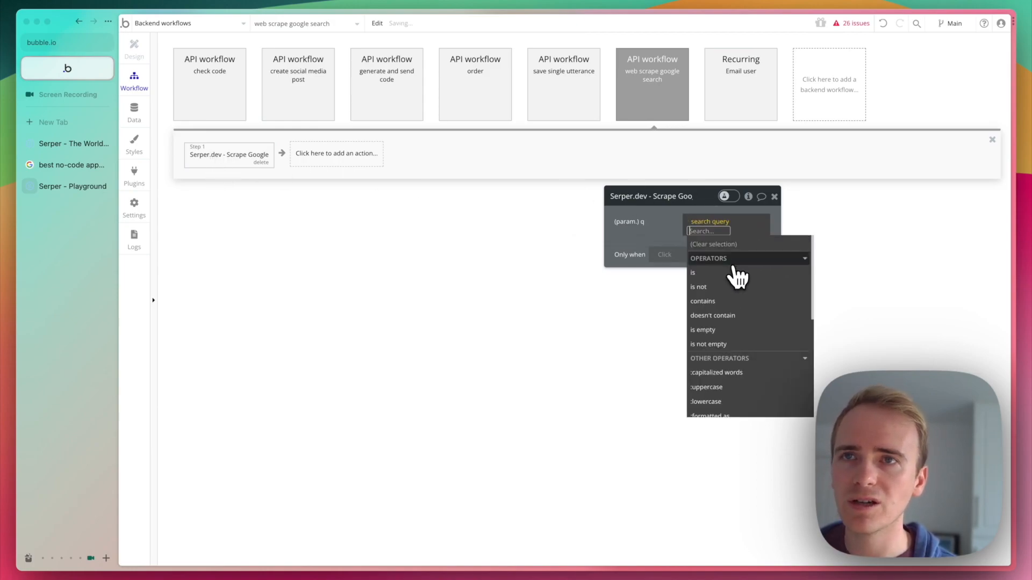
click(659, 235)
click(654, 97)
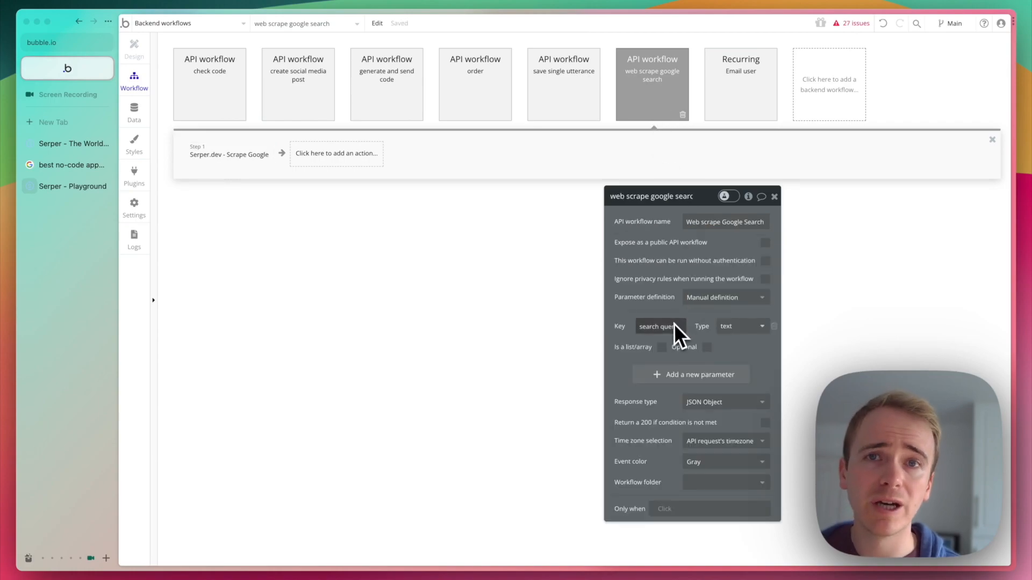
click(245, 155)
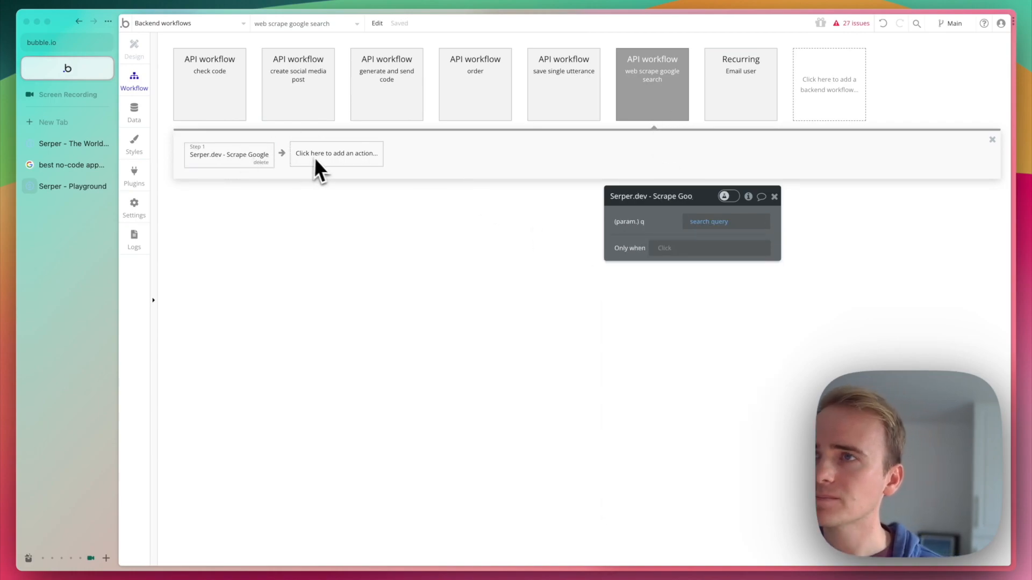
Create a second backend API workflow named "Save search results" and stop exposing it publicly.
click(813, 93)
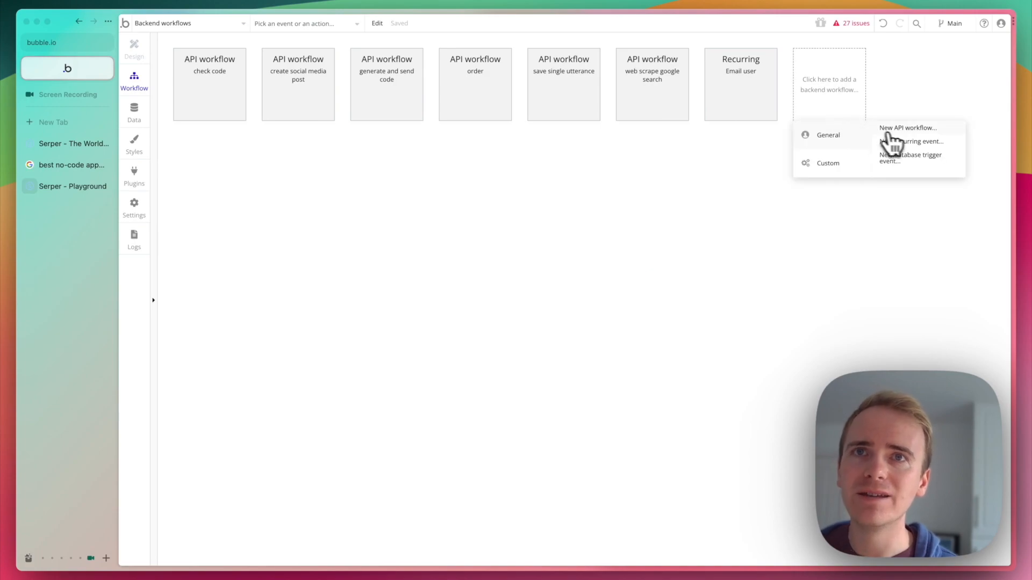
click(898, 129)
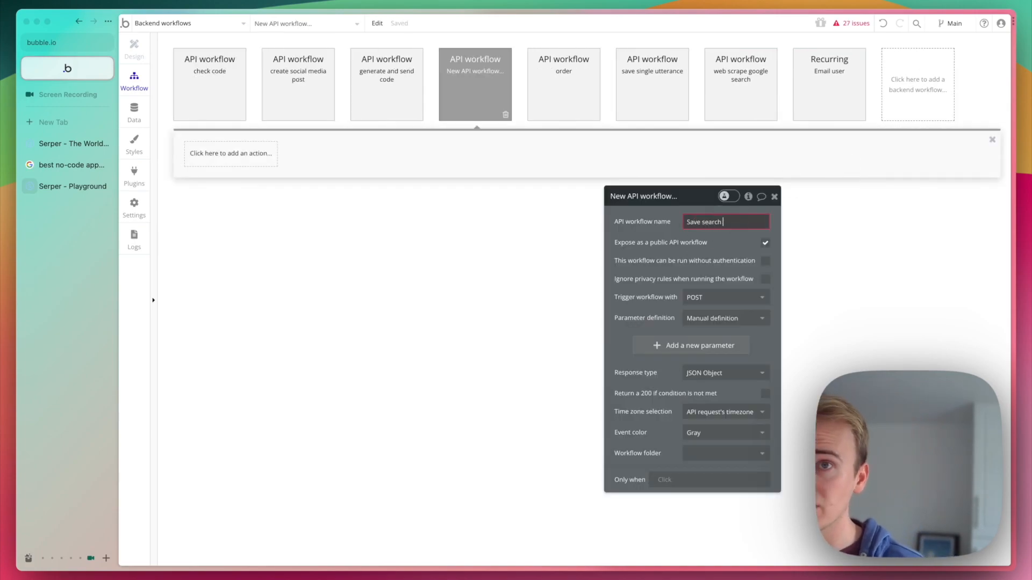
text(Save search results)
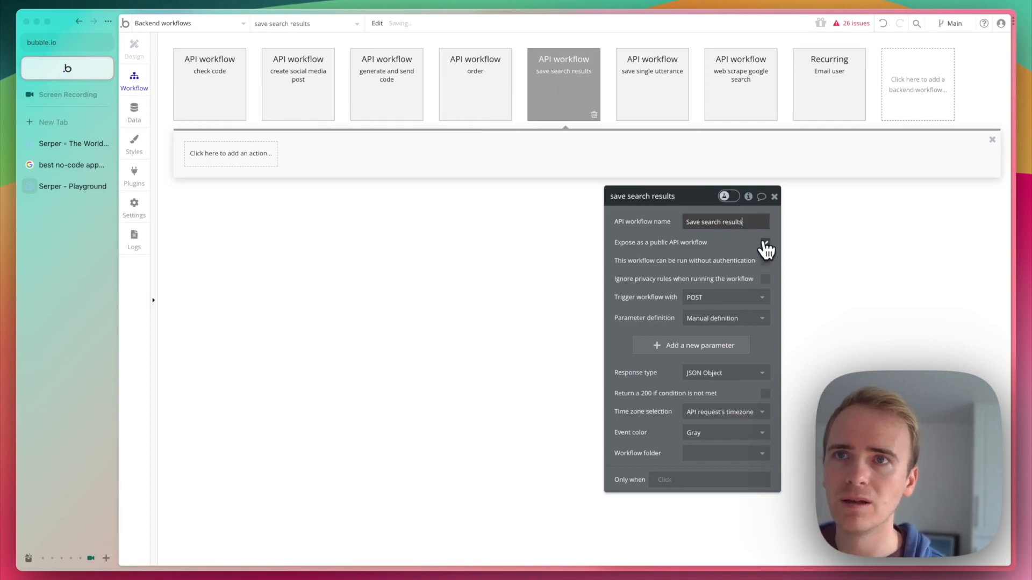
click(764, 242)
Add a "Create a new thing" action to the Save search results workflow with the type Search Results.
click(251, 156)
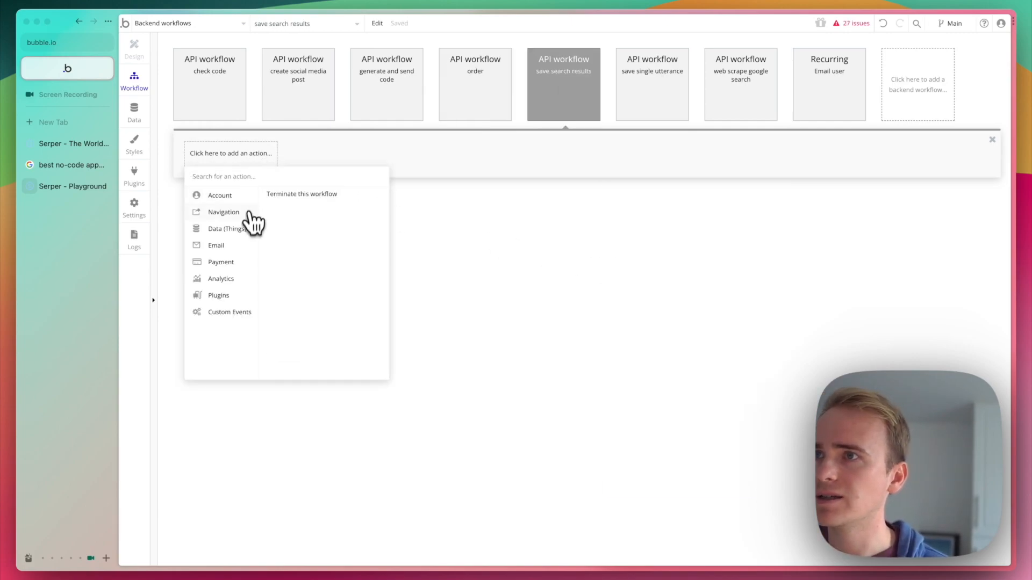
mouse_move(230, 230)
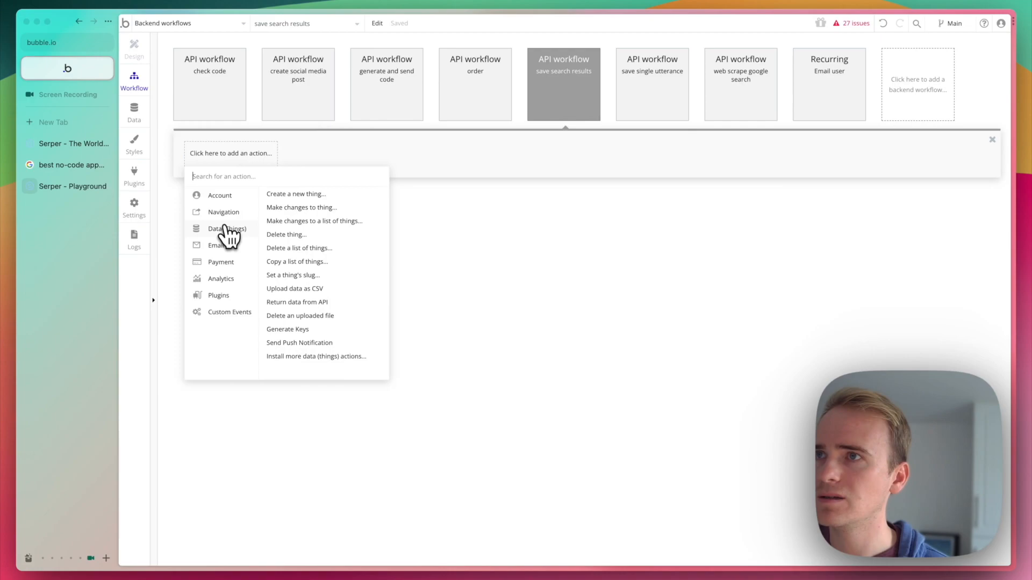
click(301, 195)
click(691, 222)
text(search)
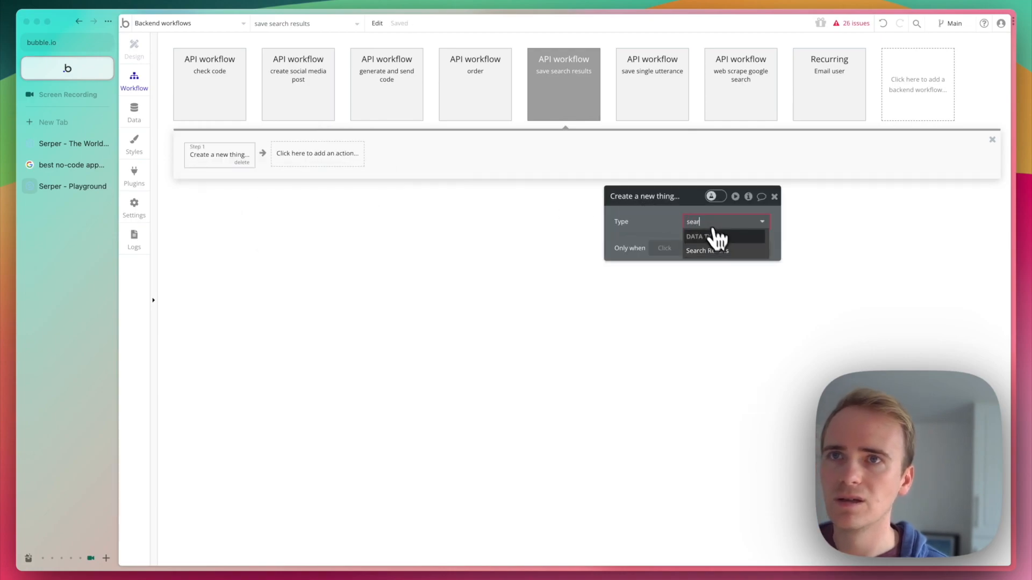
click(719, 261)
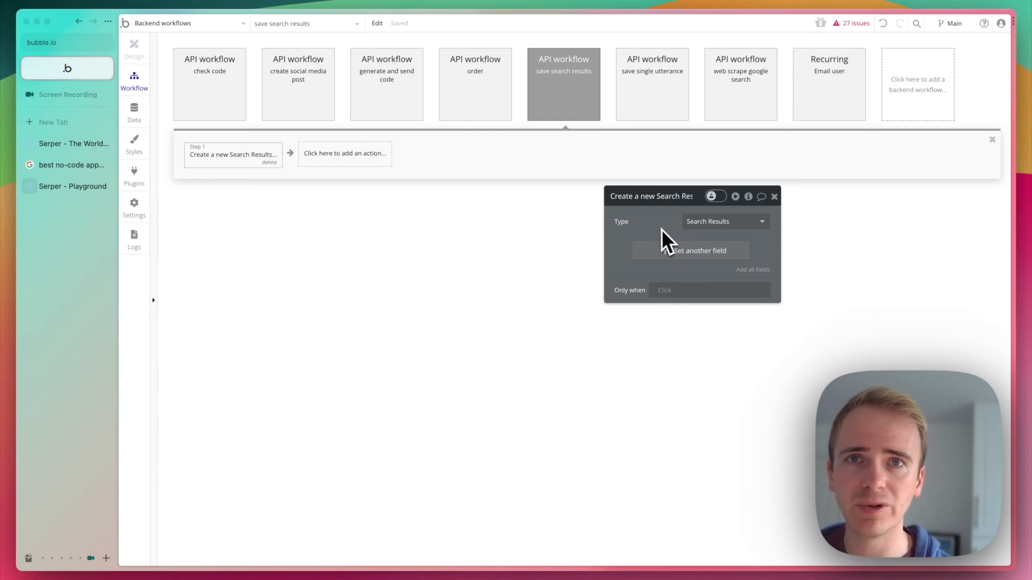
Add the Title and Link fields to the Create a new Search Results action.
click(684, 253)
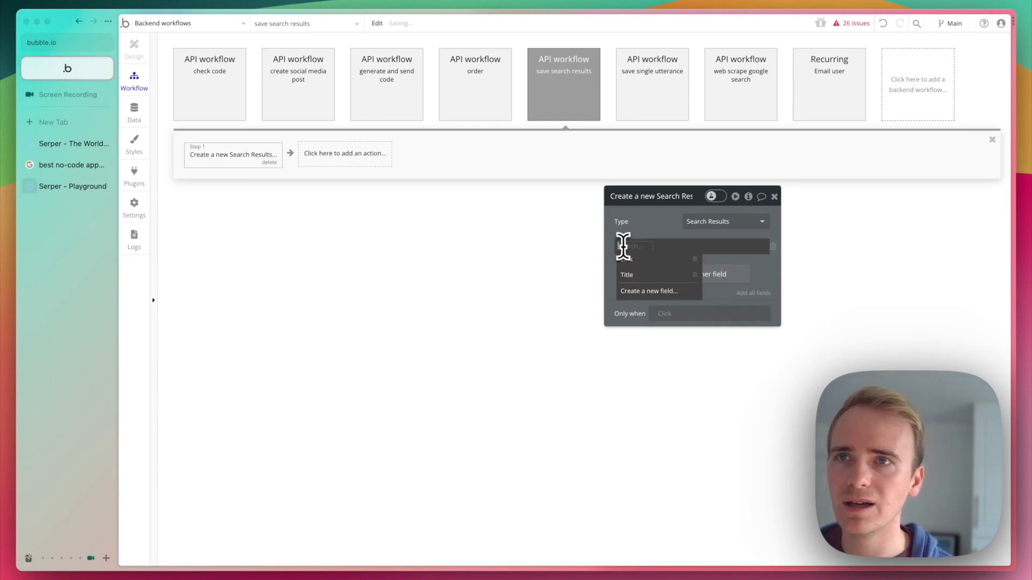
click(645, 274)
click(660, 278)
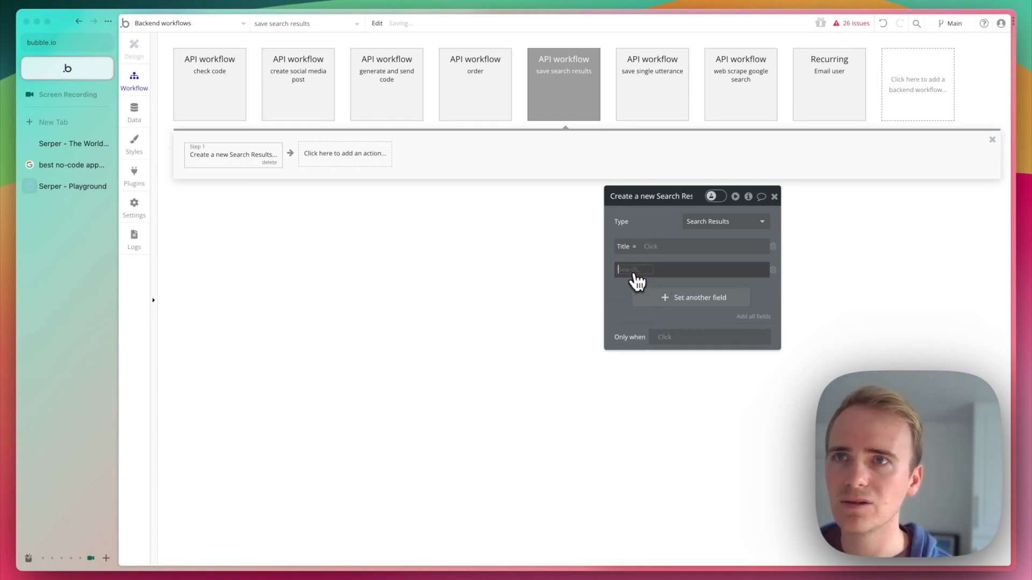
click(646, 292)
click(652, 246)
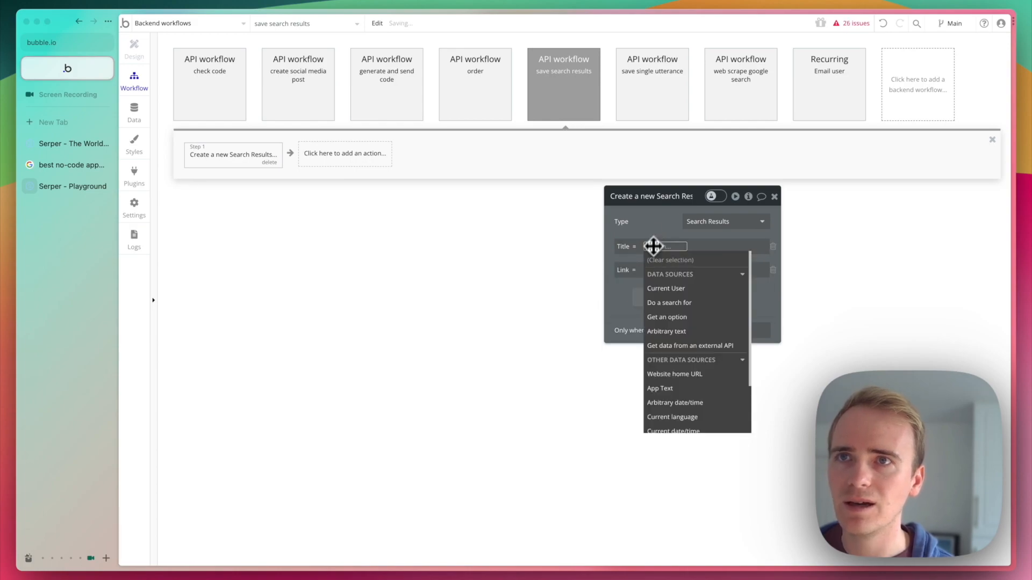
Define two text parameters, title and link, on the save search results API workflow.
click(560, 111)
click(698, 326)
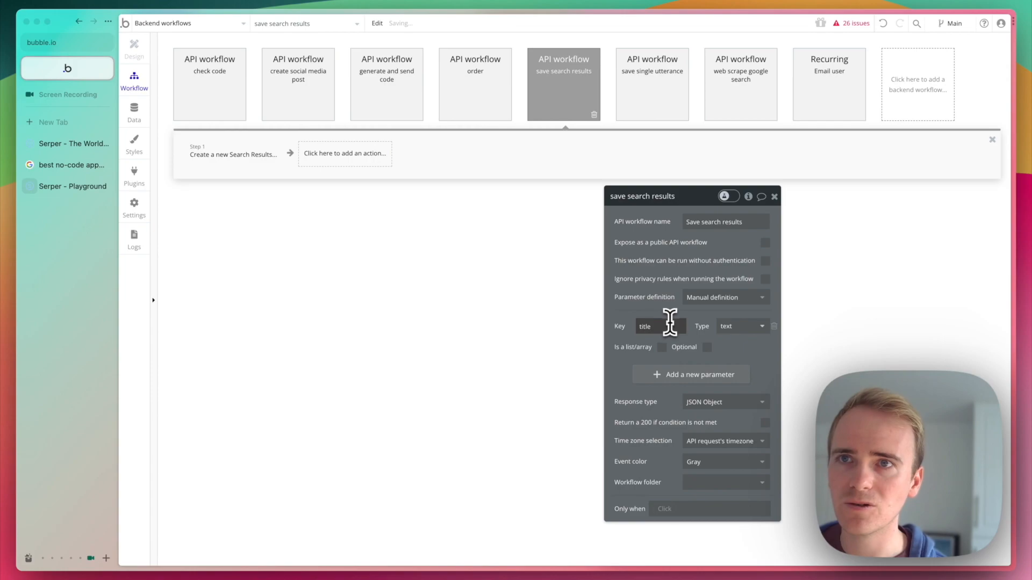
click(731, 326)
click(676, 374)
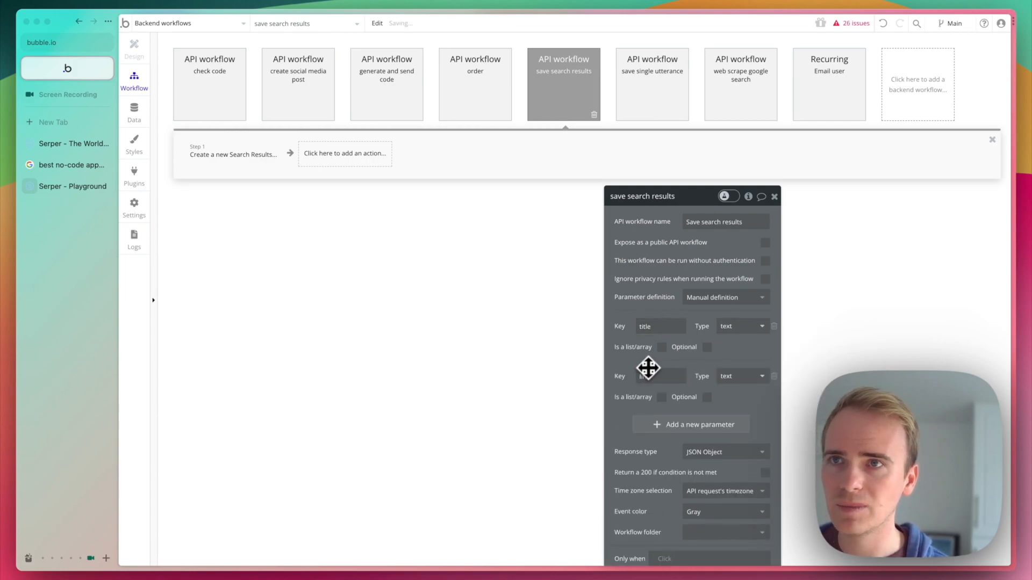
Map the Search Results action's Title field to the title parameter and its Link field to the link parameter.
click(251, 161)
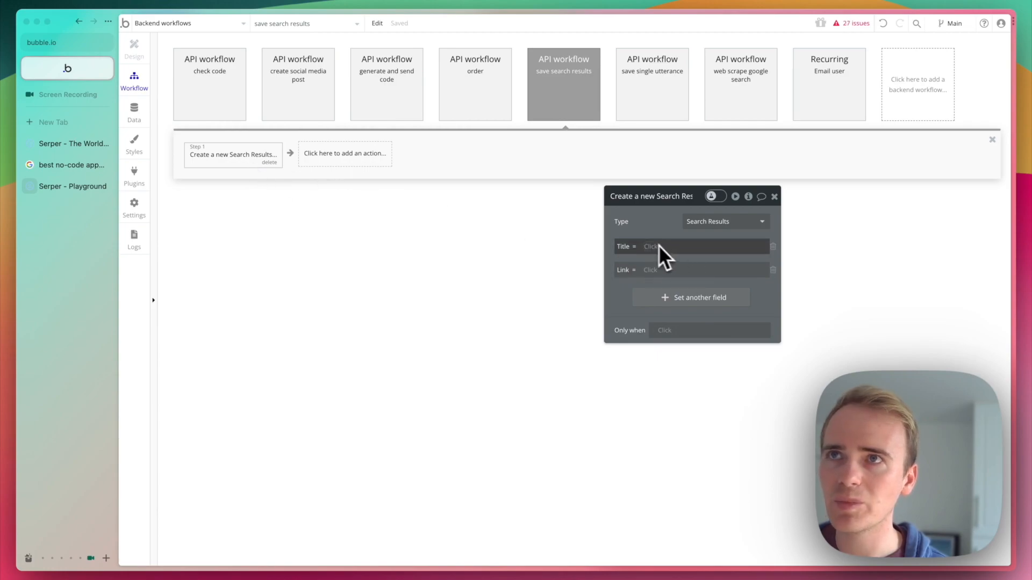
click(656, 247)
click(566, 114)
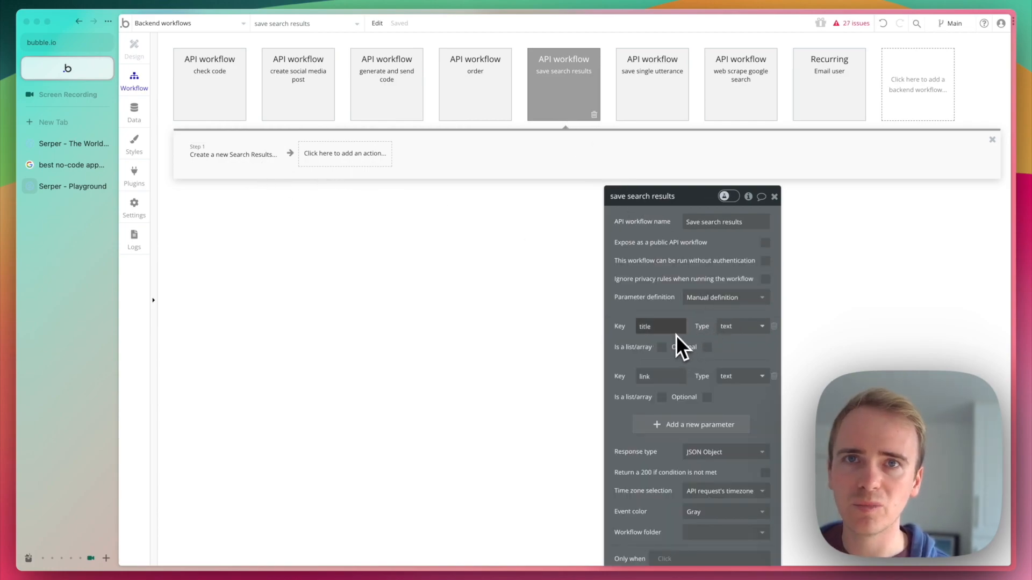
click(267, 162)
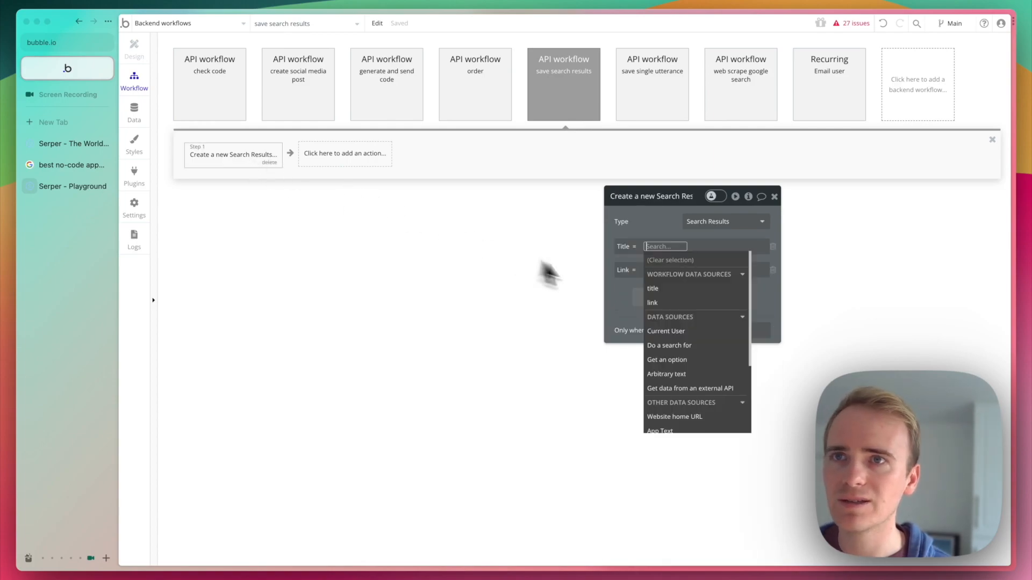
click(669, 290)
click(650, 270)
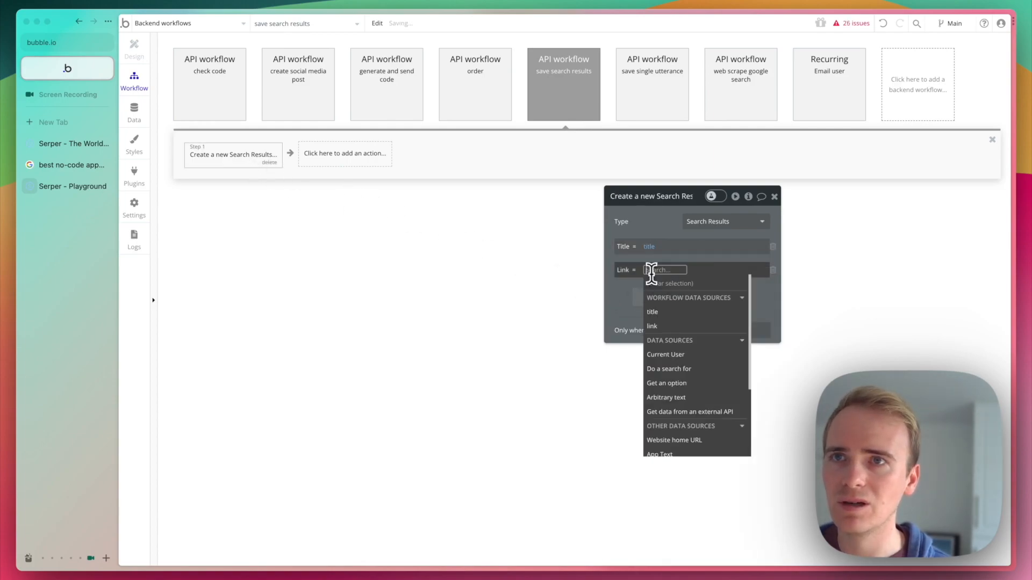
click(668, 316)
click(651, 231)
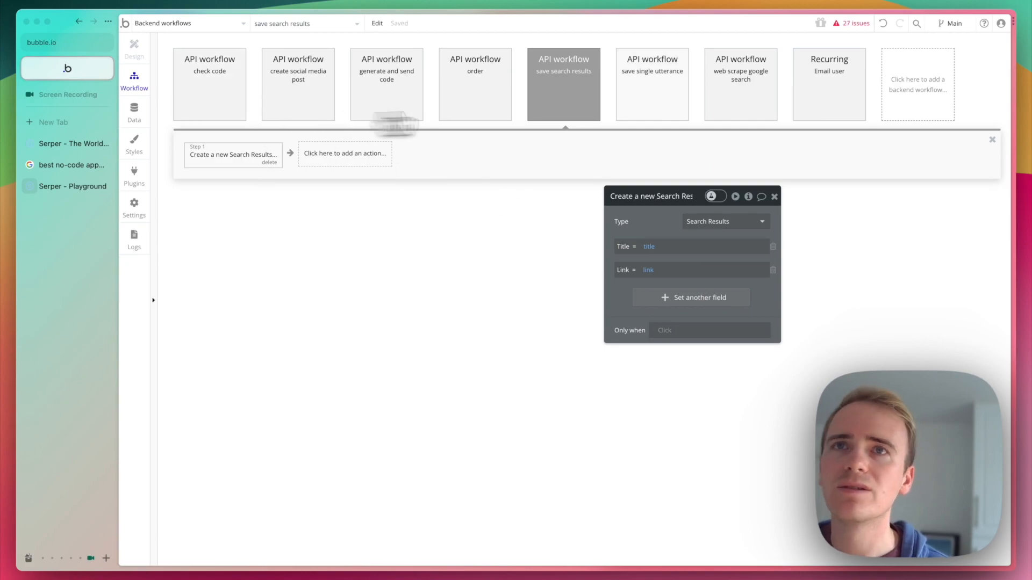
Add a "Schedule API Workflow on a list" action after Scrape Google in the web scrape google search workflow.
click(709, 105)
click(313, 157)
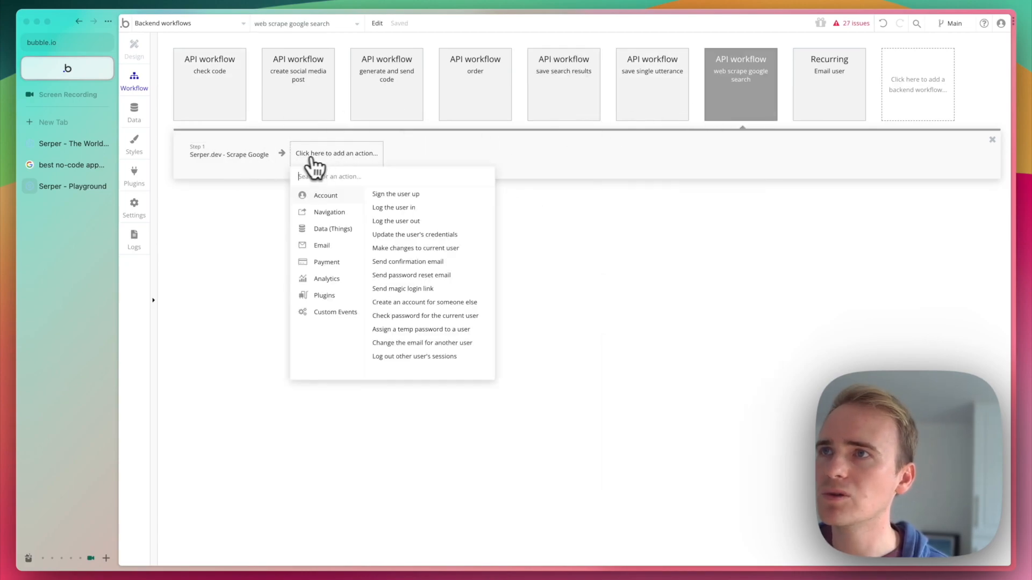
mouse_move(324, 297)
mouse_move(352, 305)
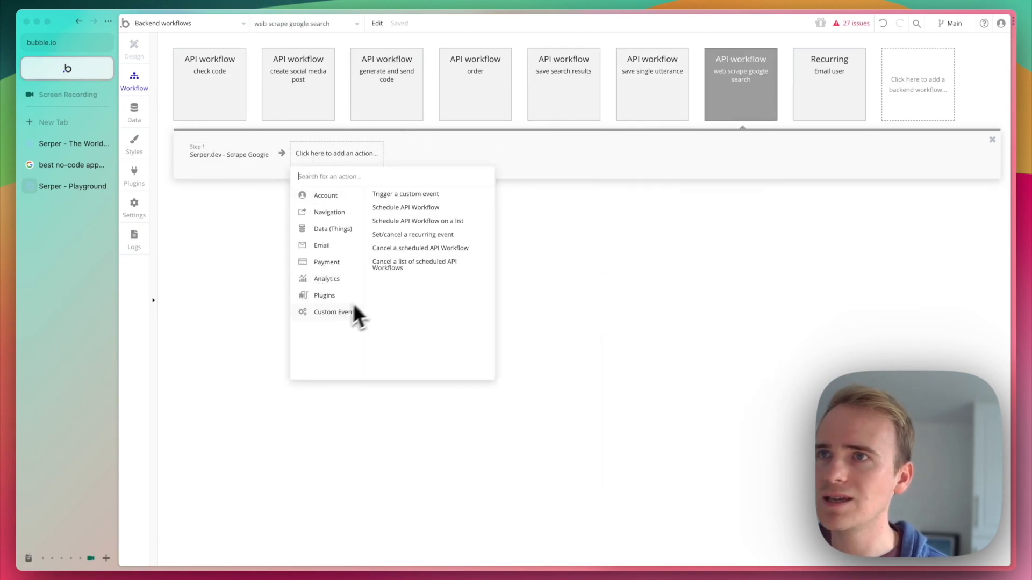
click(434, 223)
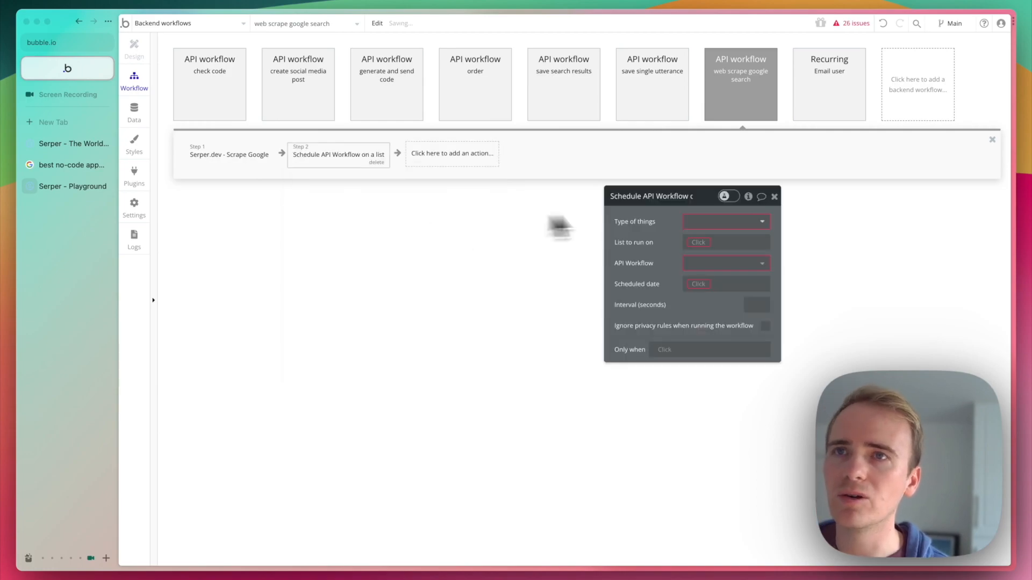
Set the scheduled list action's type of things to Scrape Google organic.
click(705, 230)
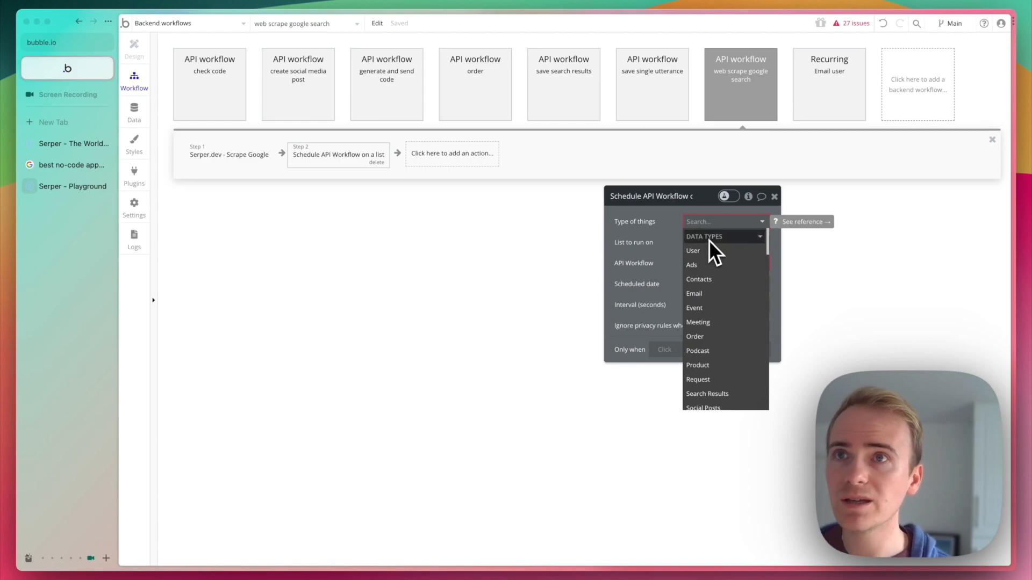
scroll(723, 260, down, 6)
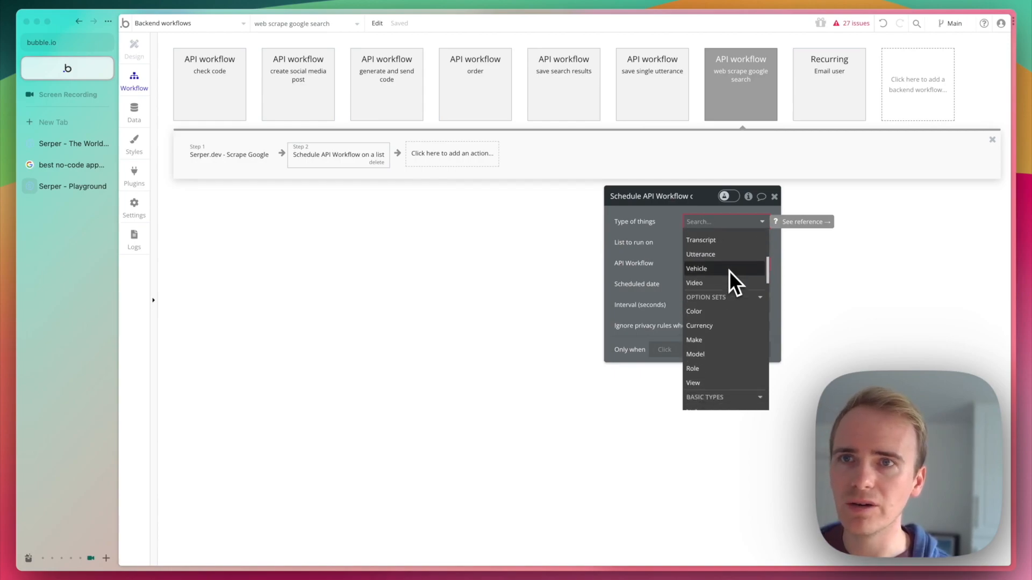
scroll(729, 270, down, 10)
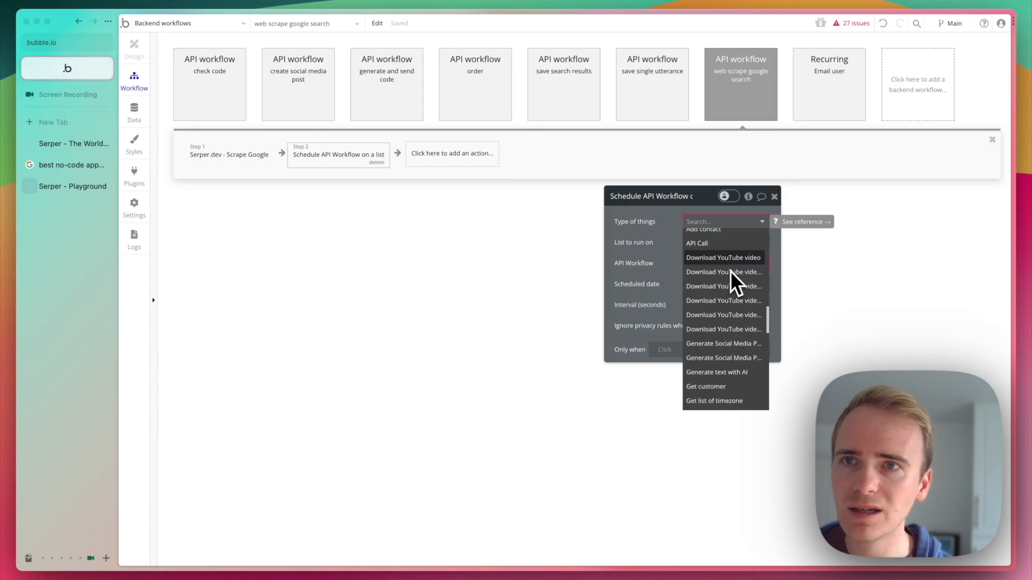
text(or)
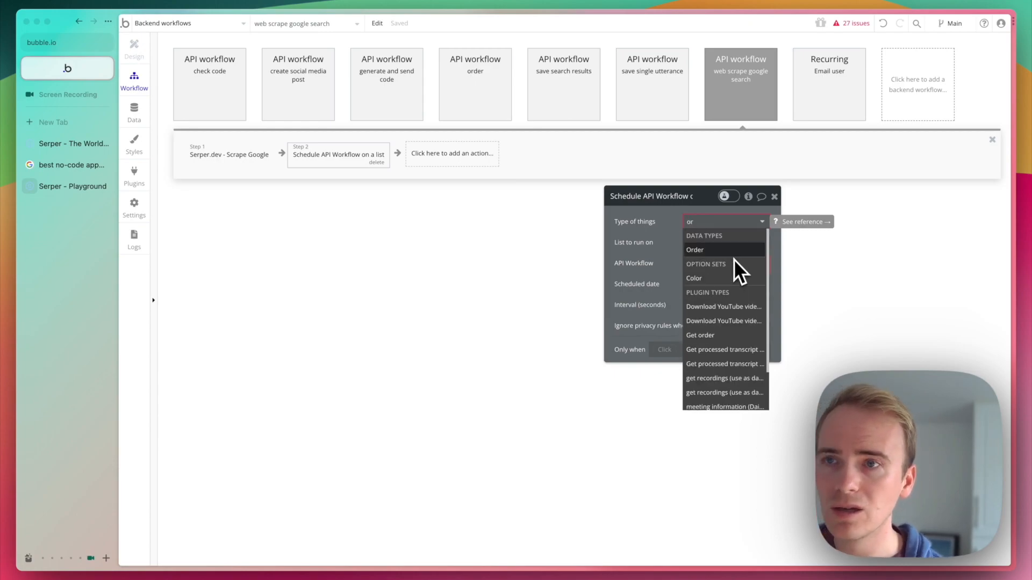
text(ga)
click(733, 262)
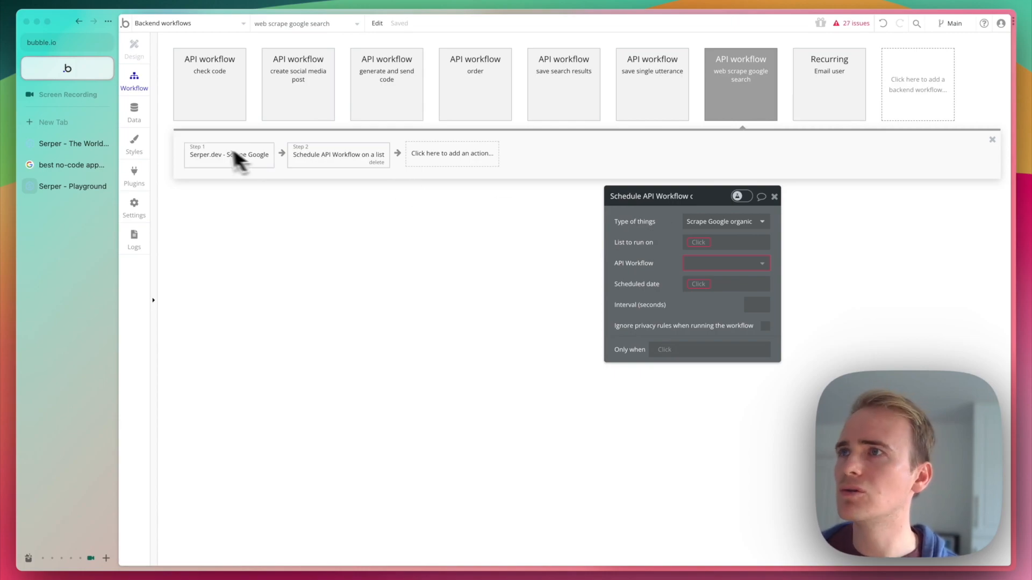
Reinitialize the Scrape Google call in the API Connector to review its returned fields, save them, and return to the workflow.
click(140, 188)
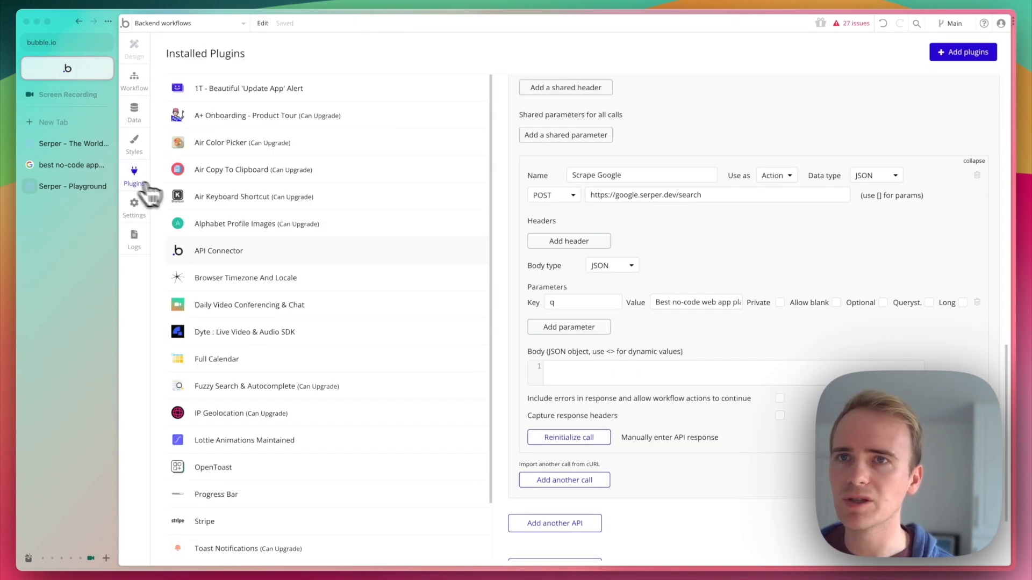
click(571, 437)
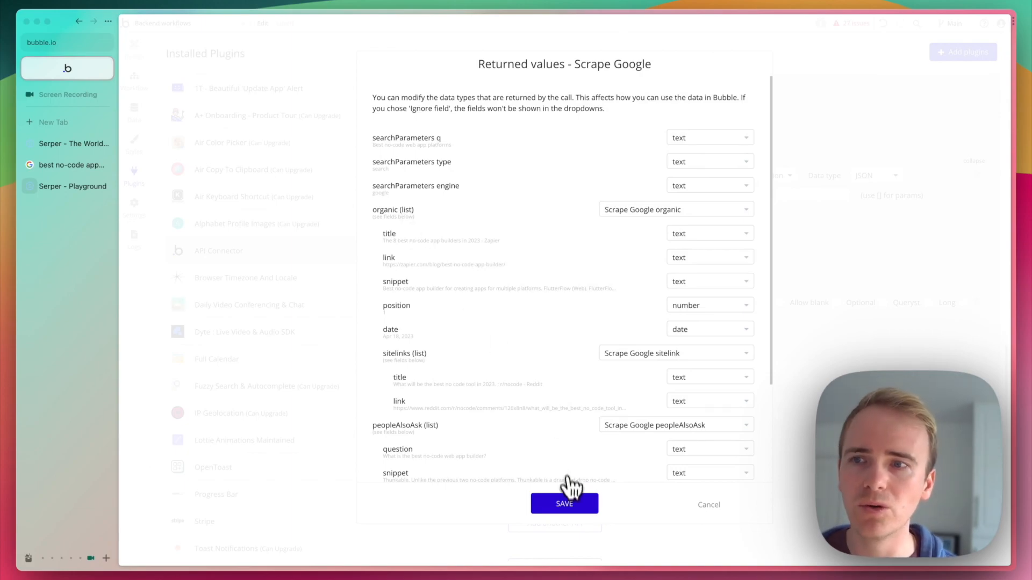
click(573, 506)
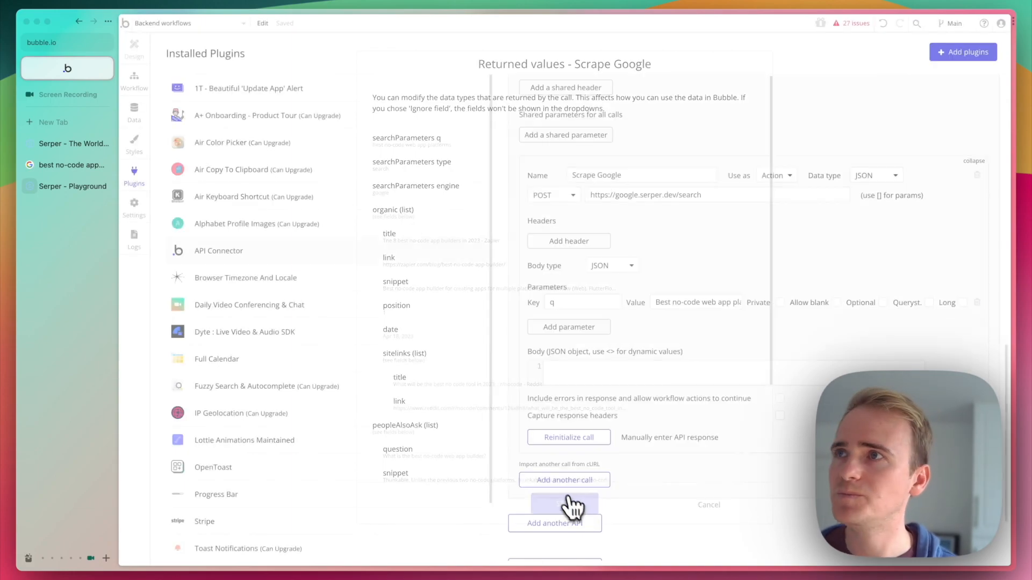
click(139, 86)
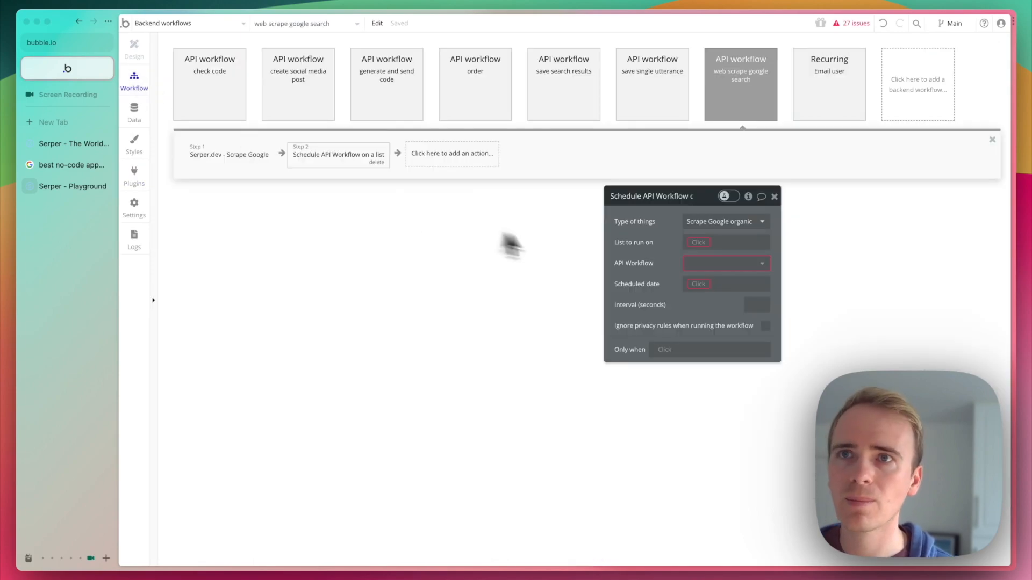
Set the list to run on to the organic list from the result of step 1, Scrape Google.
click(698, 244)
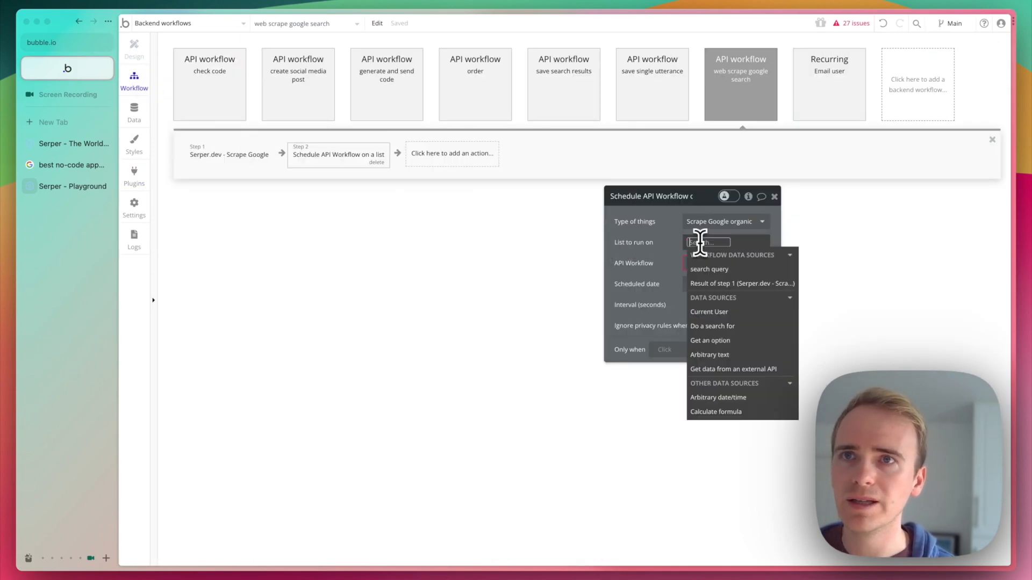
click(737, 272)
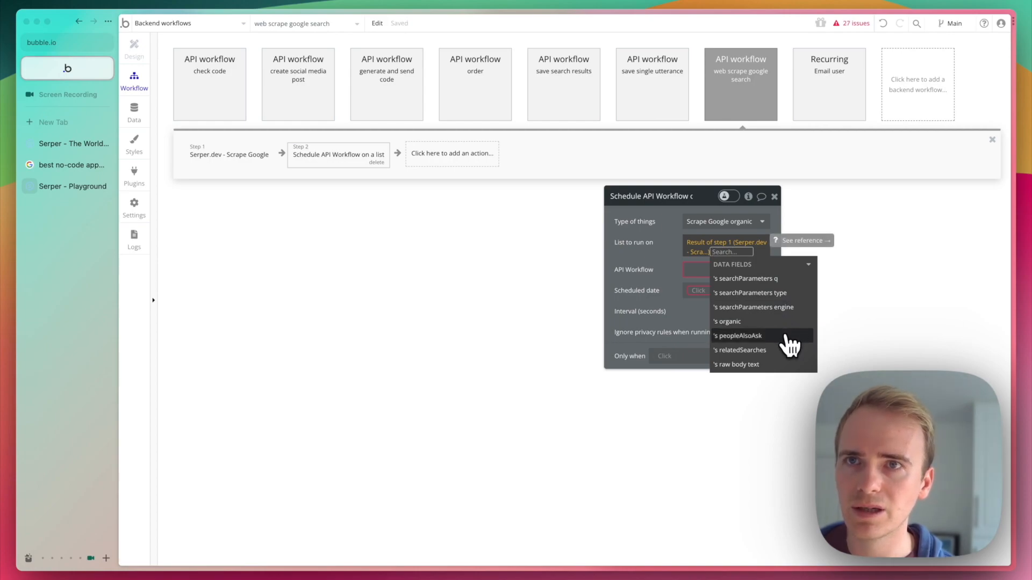
click(753, 322)
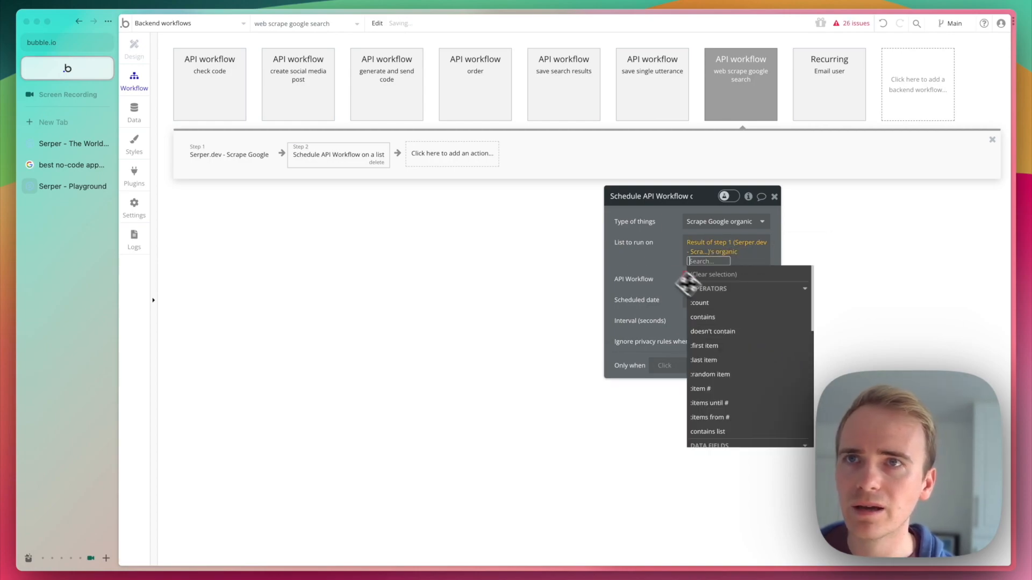
Choose save search results as the API workflow to run, scheduled at the current date/time.
click(699, 274)
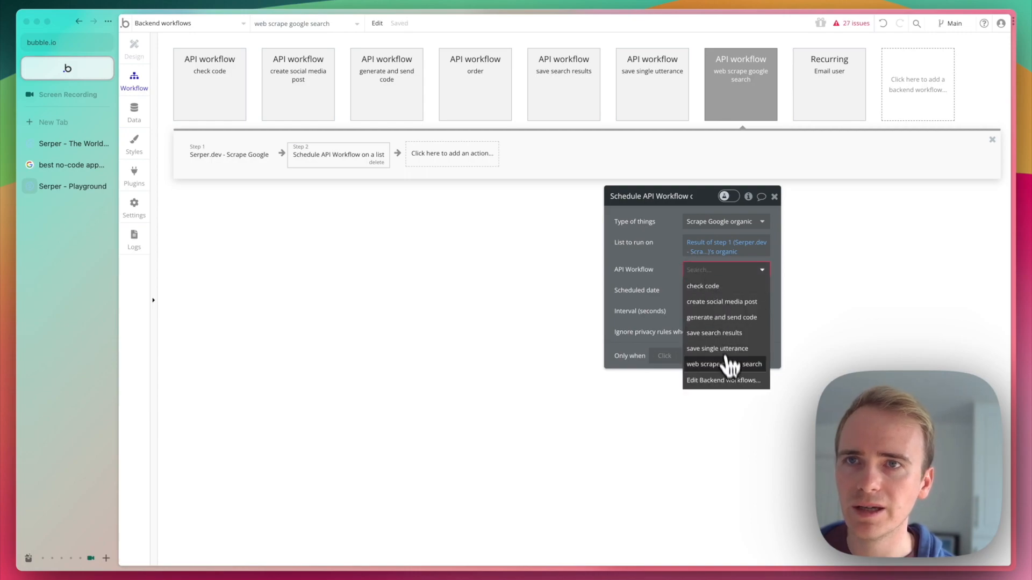
click(731, 335)
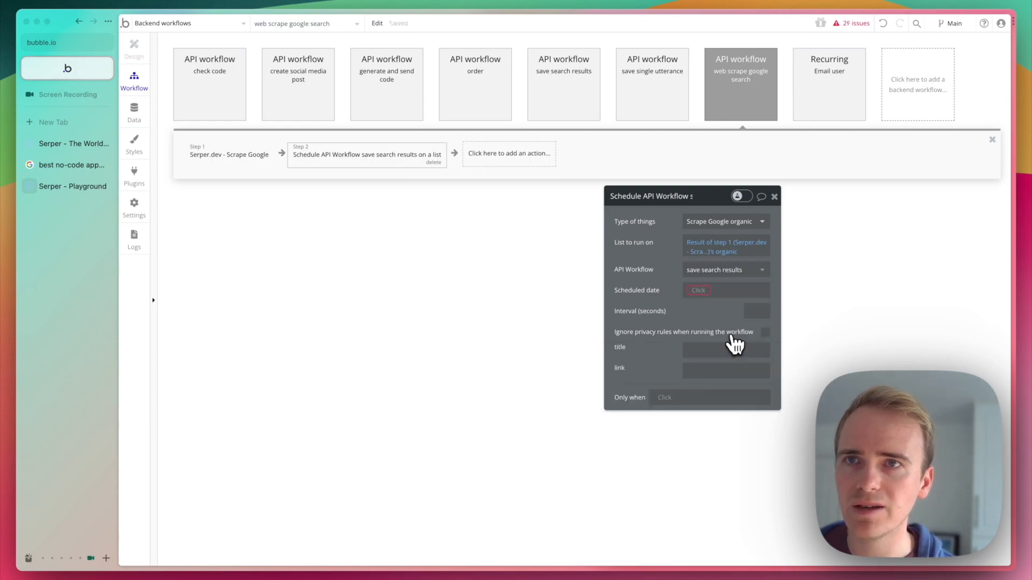
click(703, 291)
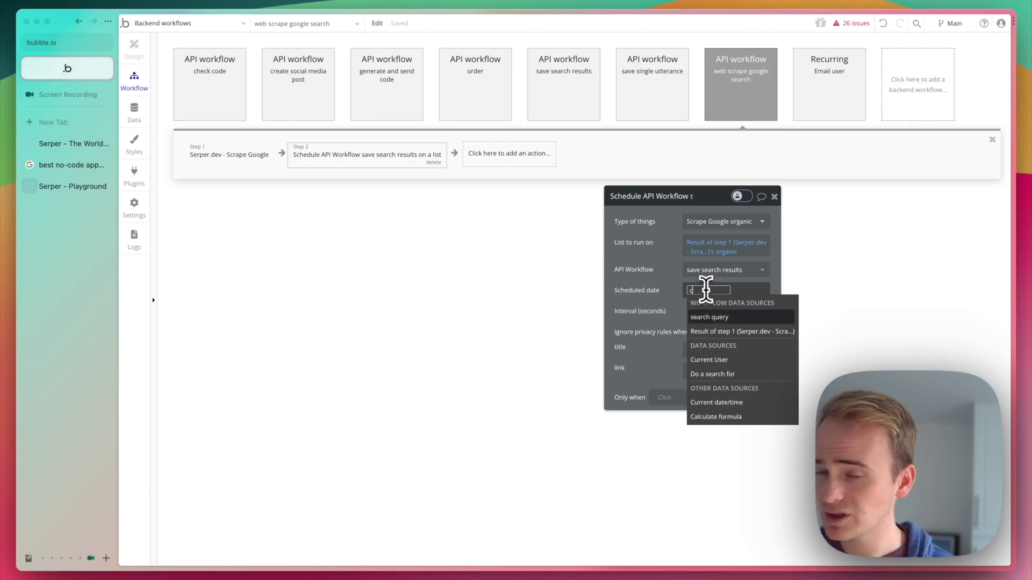
text(cur)
click(722, 346)
click(656, 299)
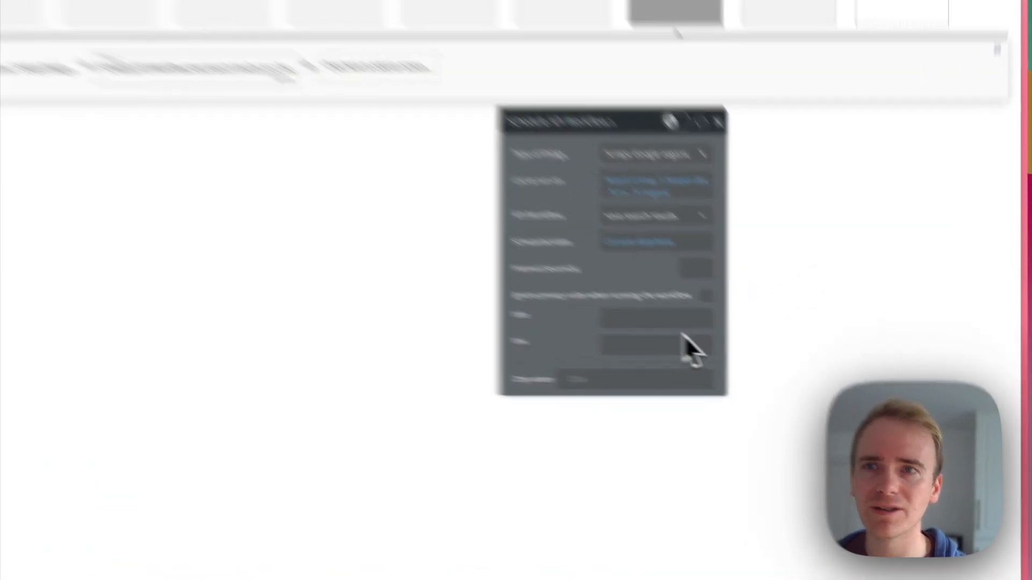
Fill the scheduled workflow's title parameter with the dynamic value This Scrape Google organic's title.
click(673, 326)
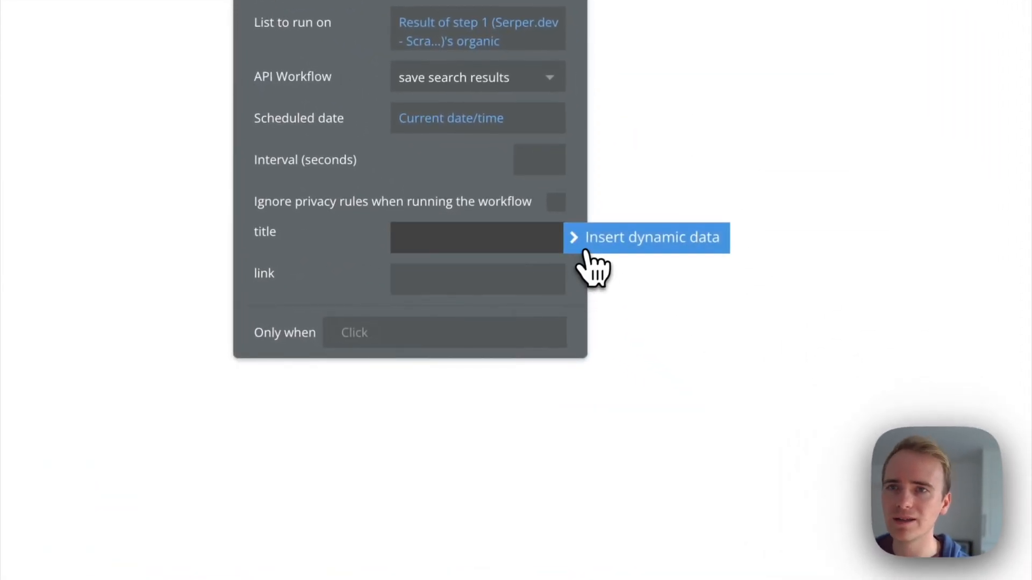
click(586, 250)
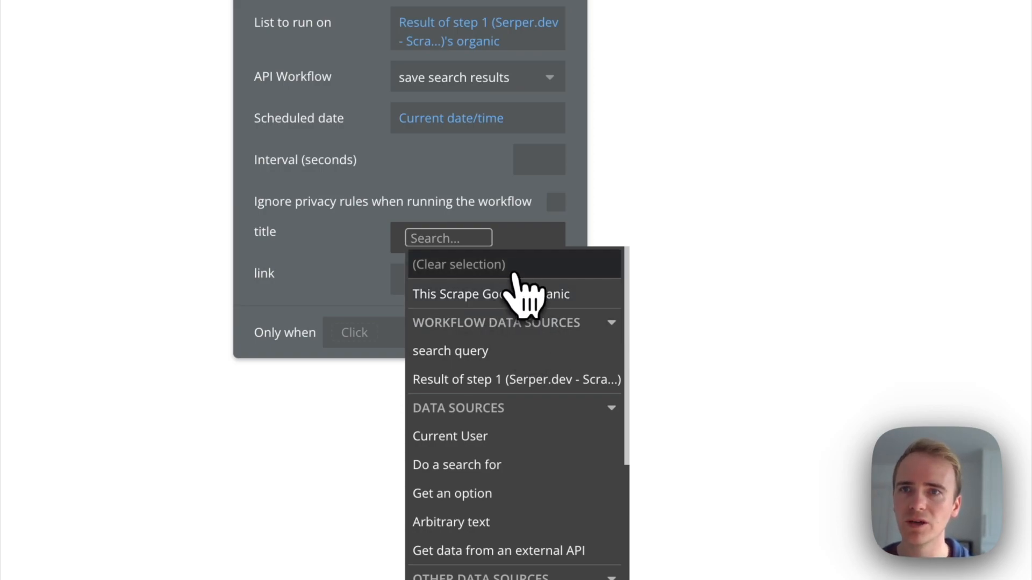
click(564, 252)
click(546, 255)
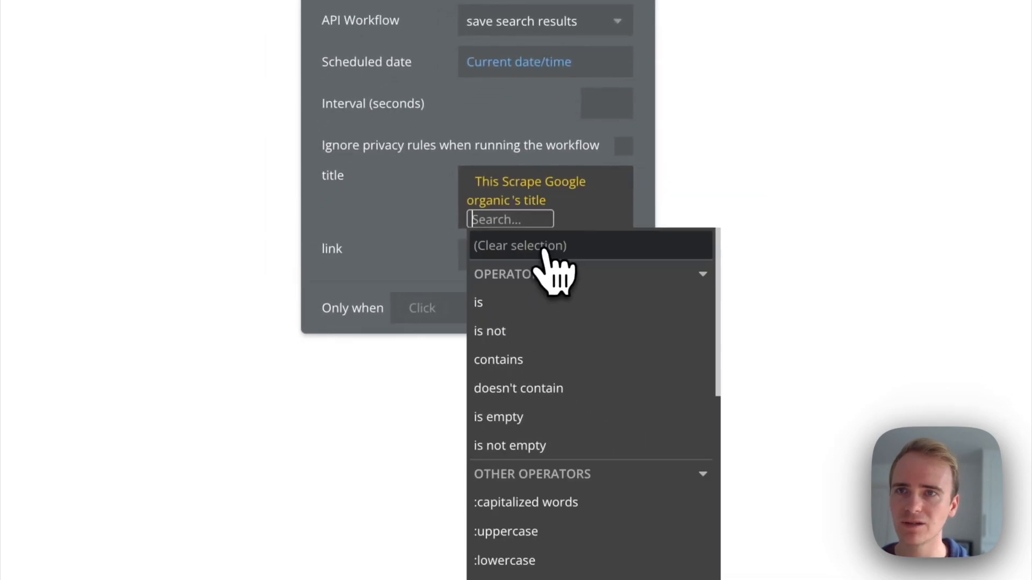
click(392, 222)
Fill the scheduled workflow's link parameter with the dynamic value This Scrape Google organic's link.
click(555, 239)
click(656, 237)
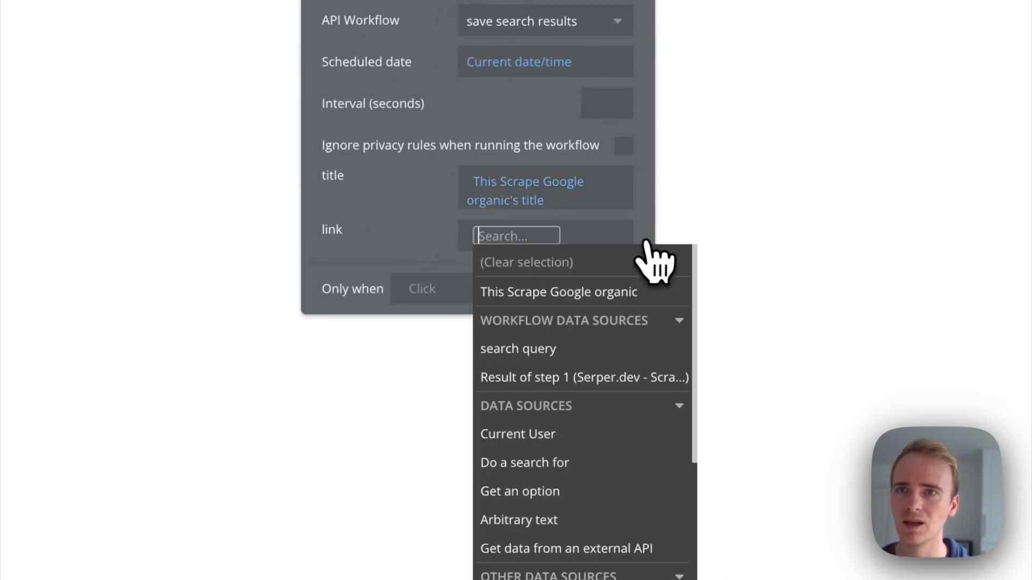
click(550, 292)
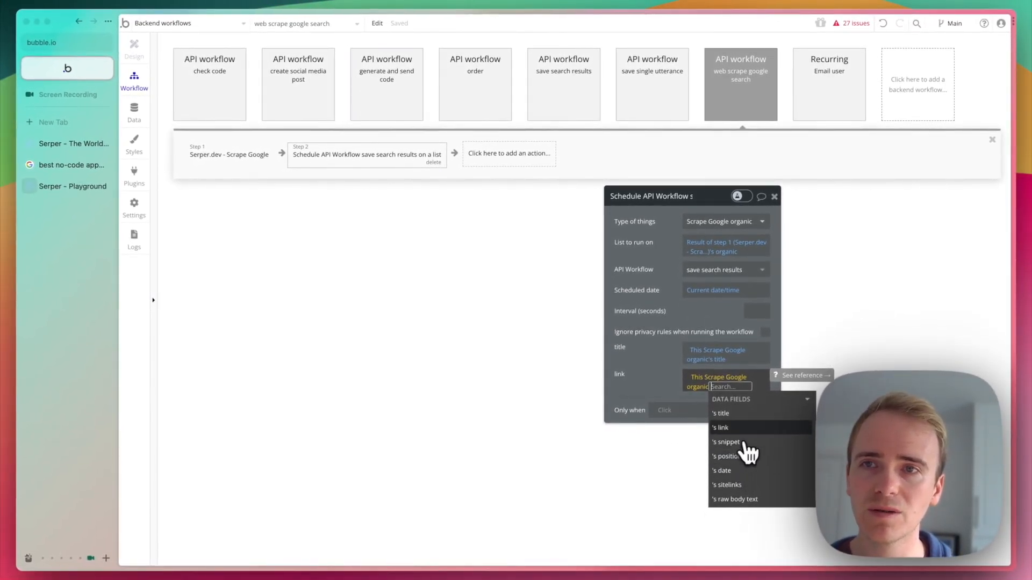
click(757, 430)
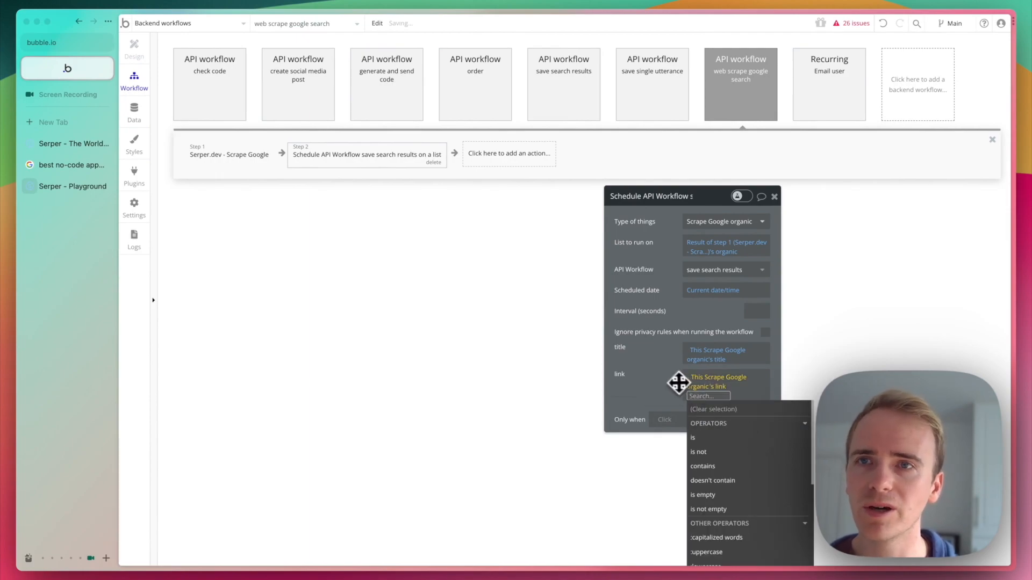
Finish the link parameter and switch from the backend workflows to the web_scrape_google page.
click(658, 377)
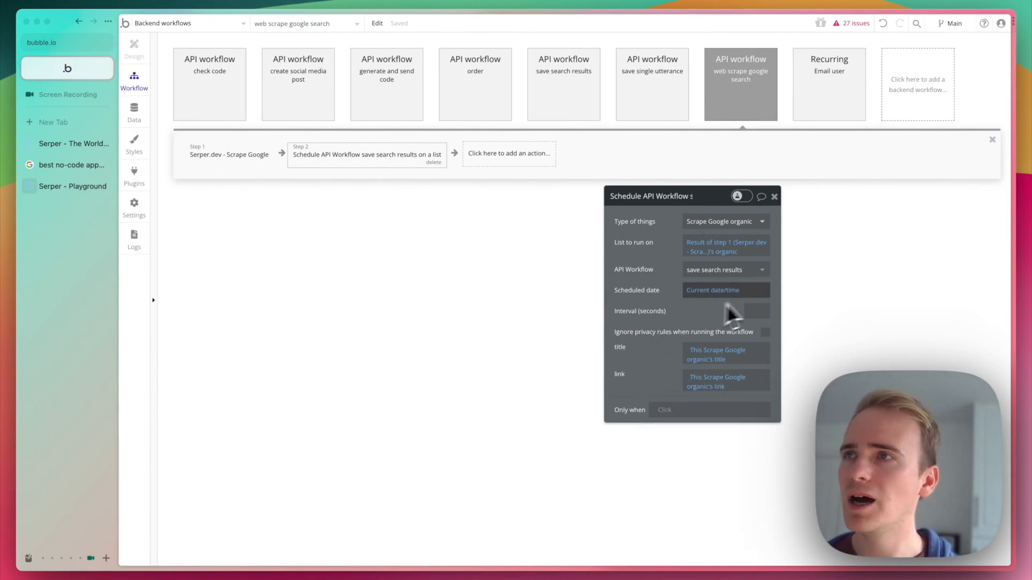
click(168, 24)
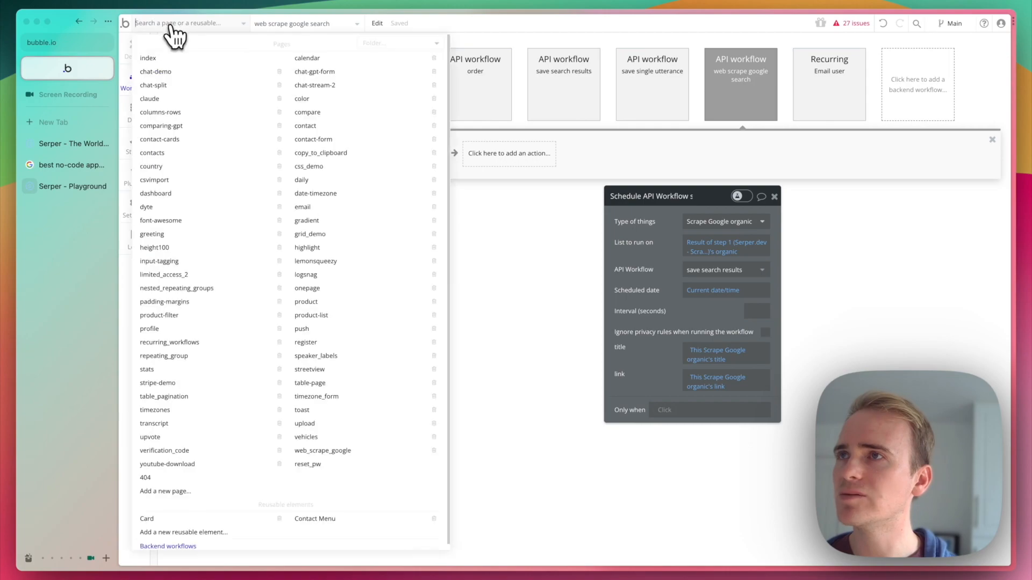
text(goog)
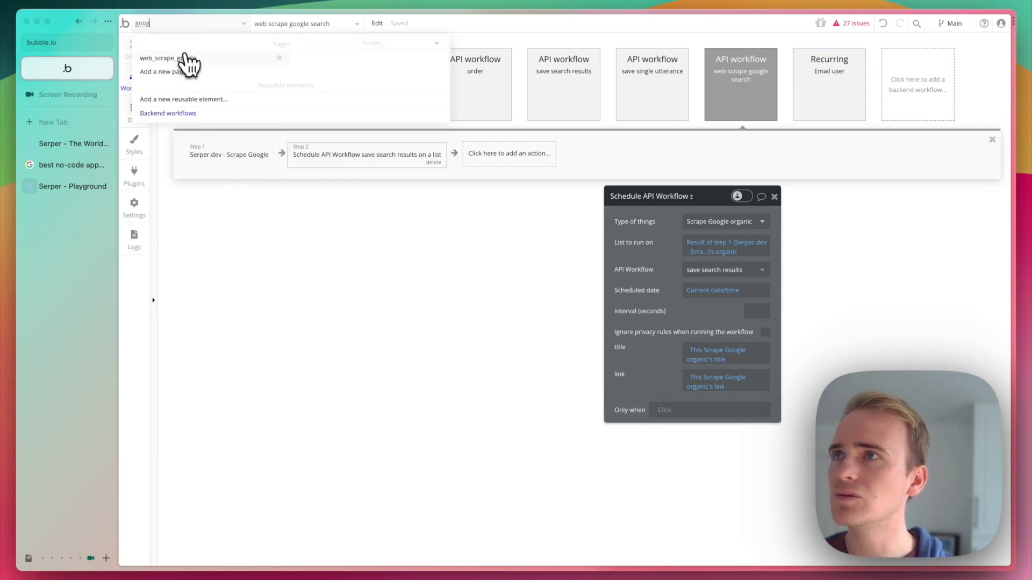
click(185, 58)
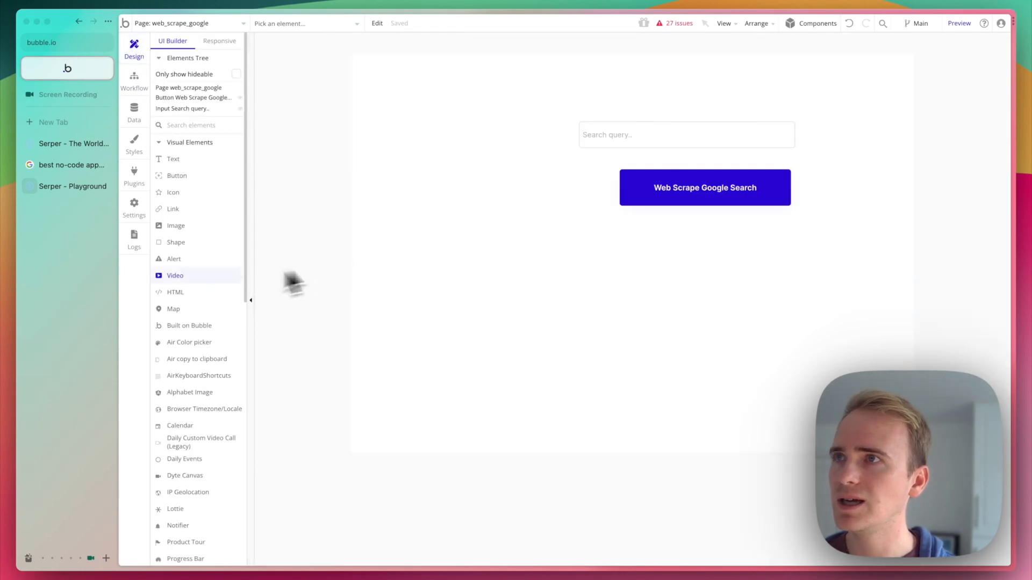
Draw a repeating group on the page below the Web Scrape Google Search button.
click(187, 126)
text(repeating)
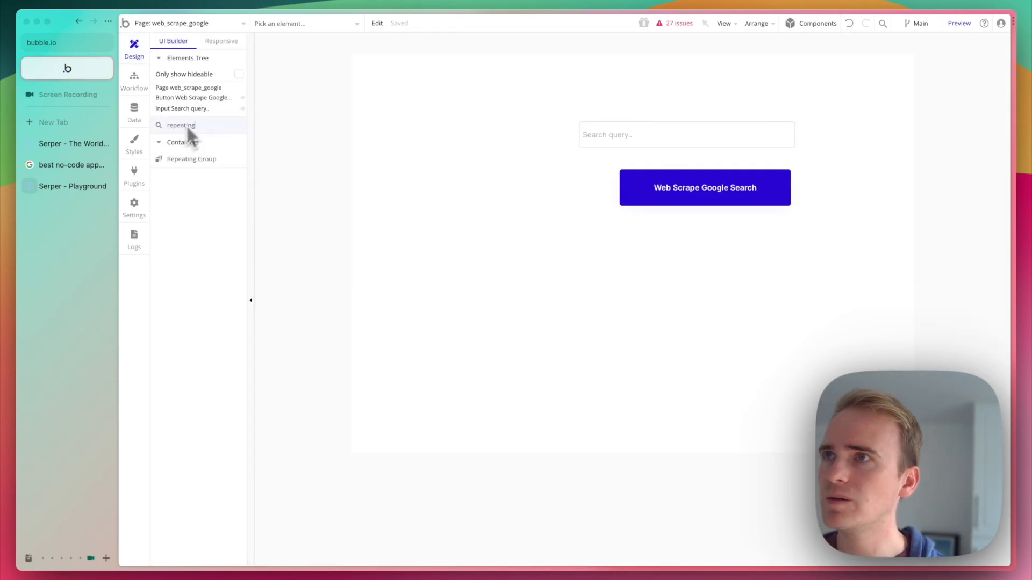
click(185, 160)
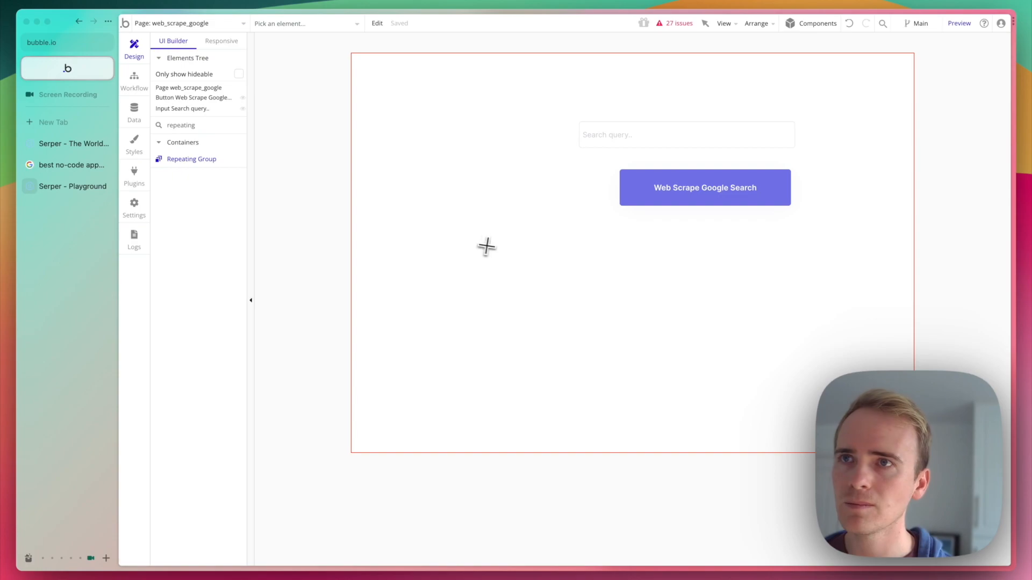
drag(484, 241, 843, 423)
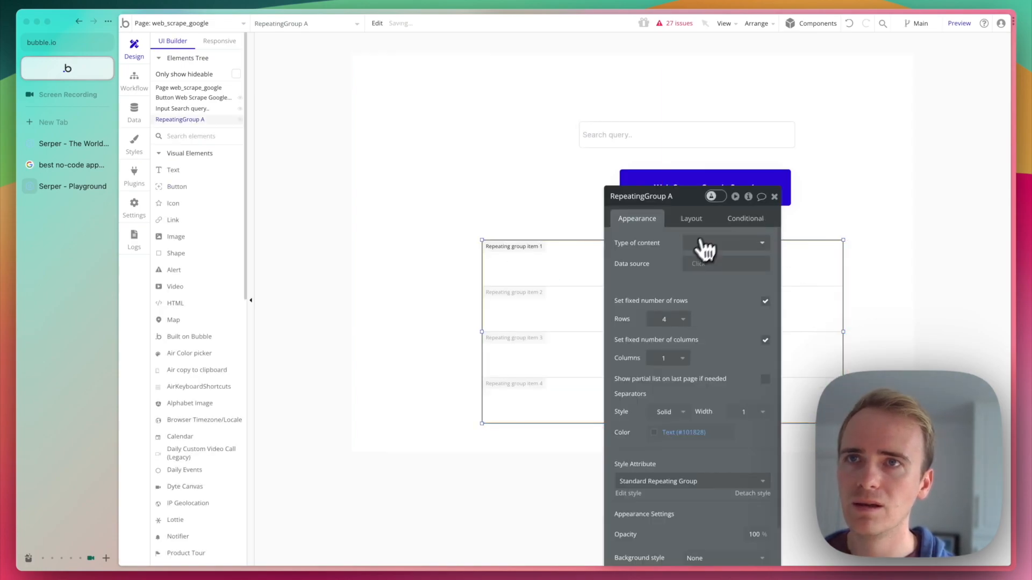
Set the repeating group's type of content to Search Results and its data source to a search for Search Results.
click(722, 248)
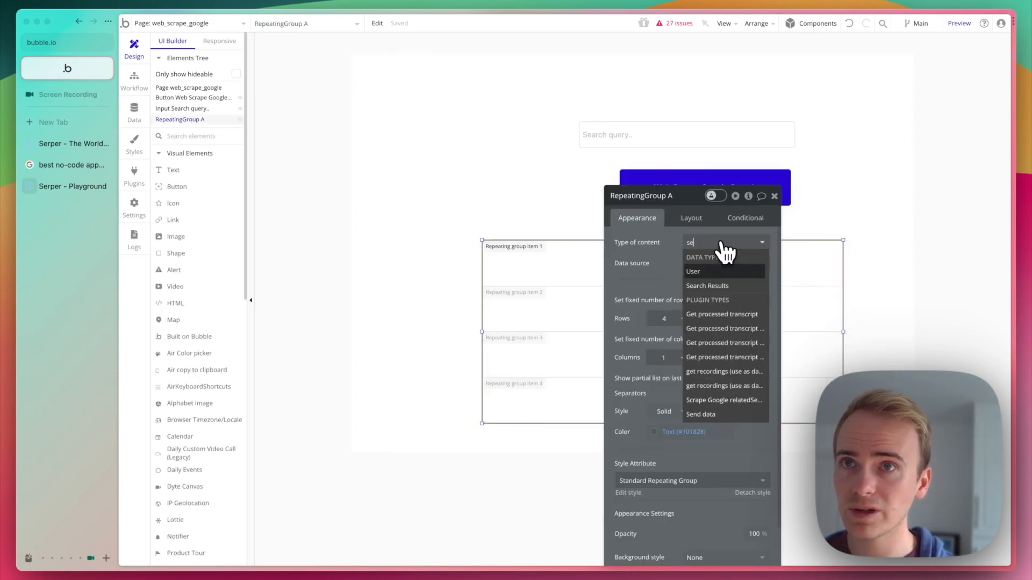
text(sear)
click(721, 272)
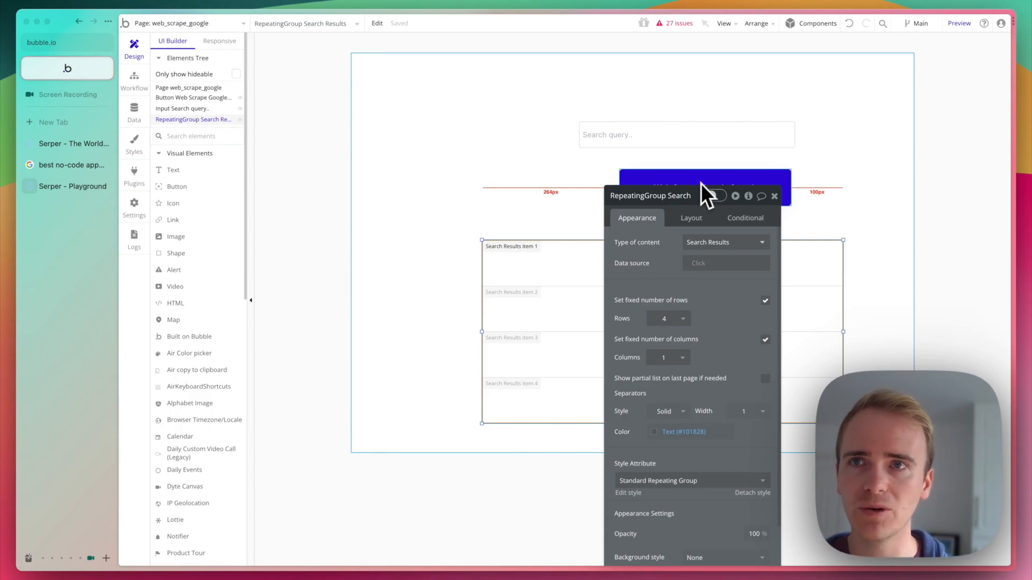
click(701, 266)
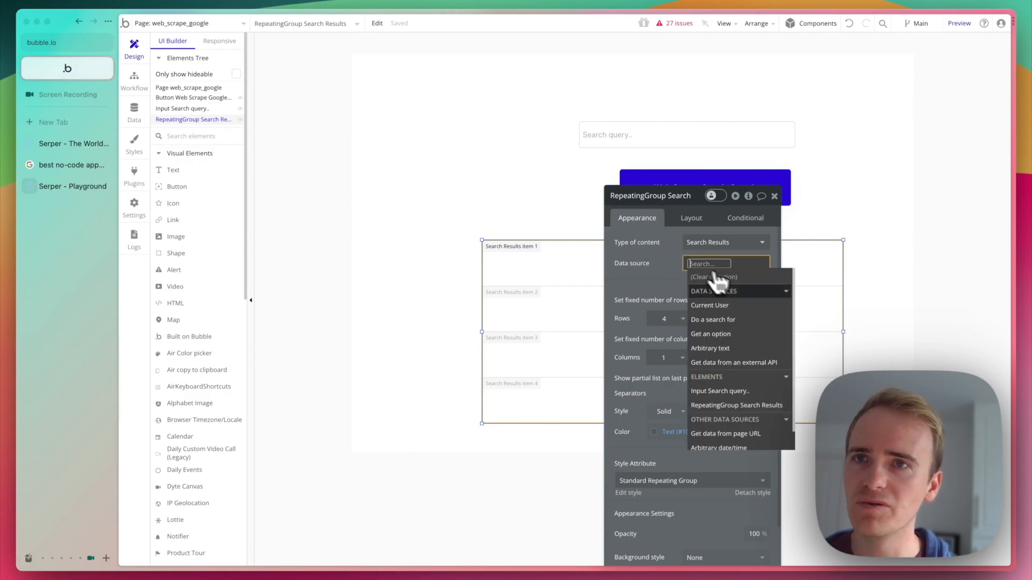
click(751, 328)
click(543, 220)
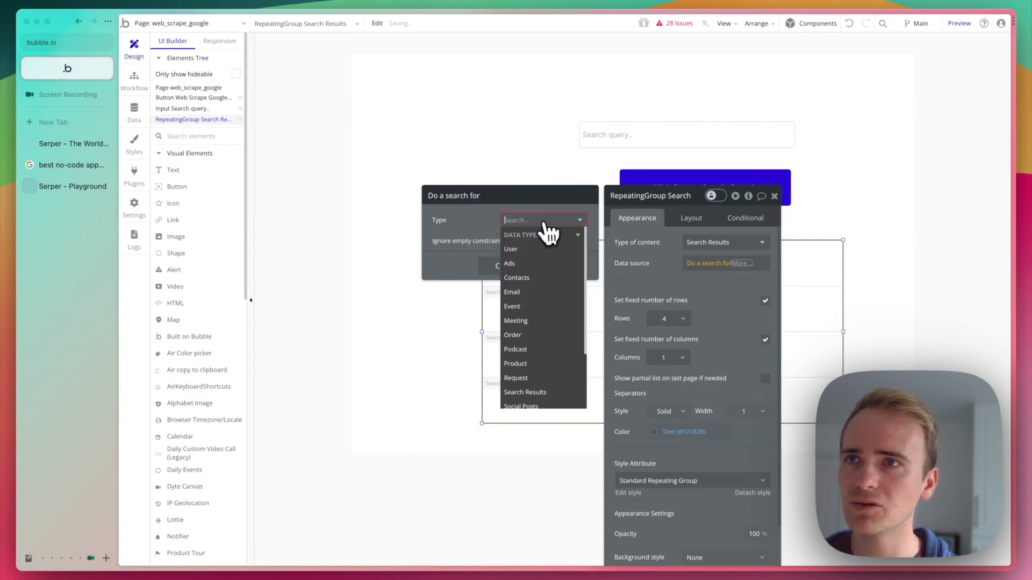
text(sear)
click(542, 249)
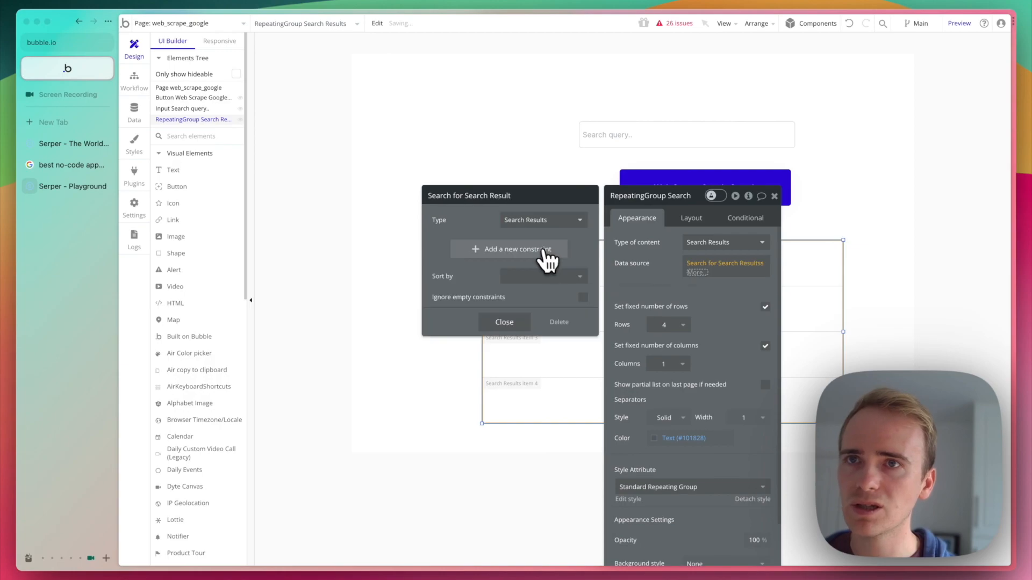
Turn off the repeating group's fixed number of rows and set the minimum row height to 50 px.
click(765, 308)
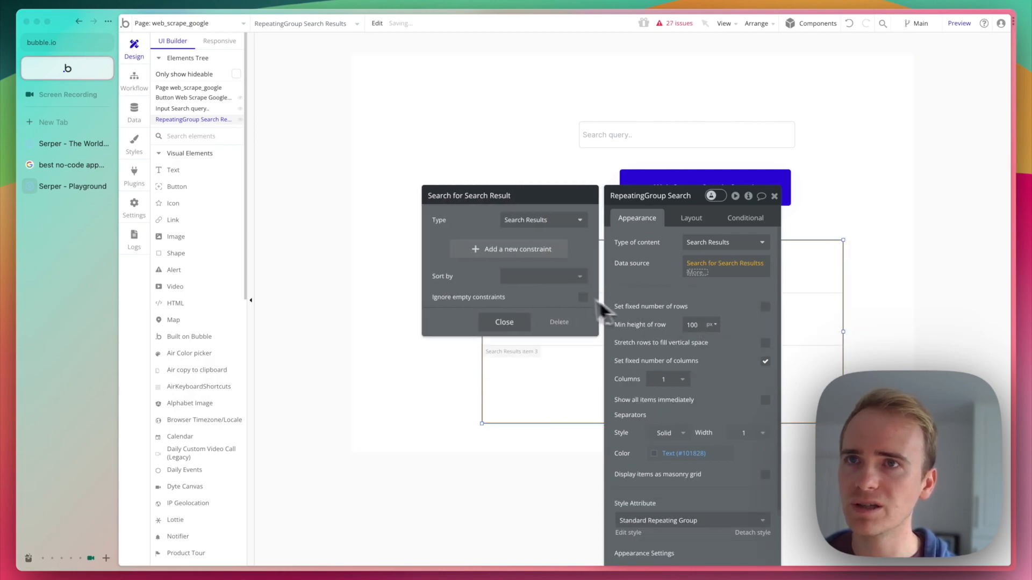
click(689, 325)
text(0)
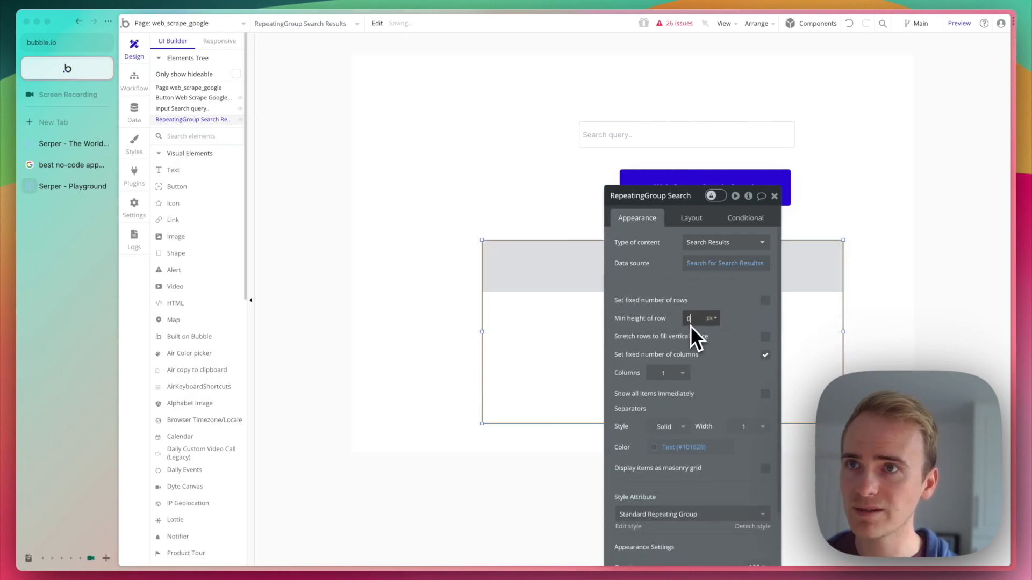
double_click(694, 323)
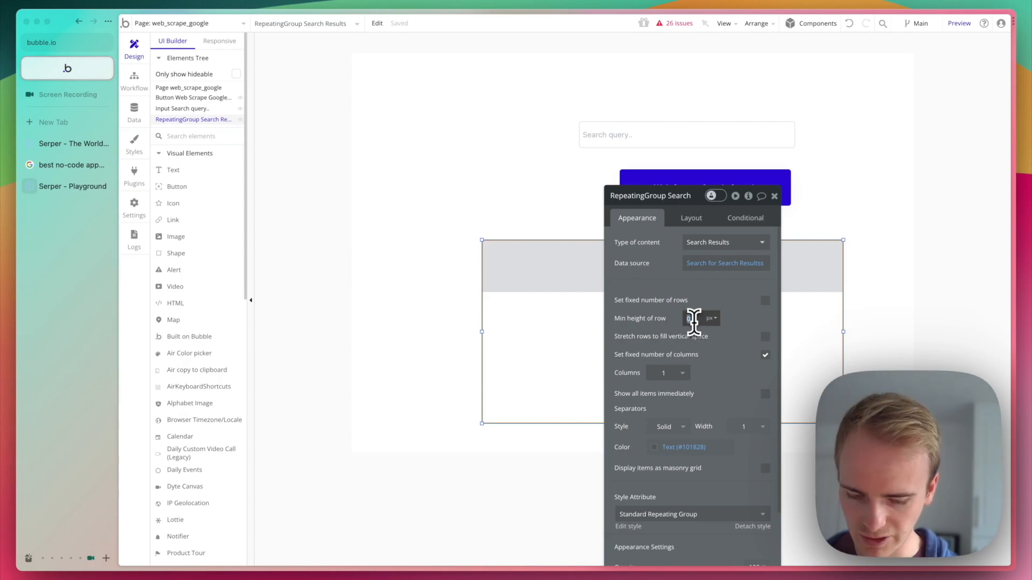
text(5)
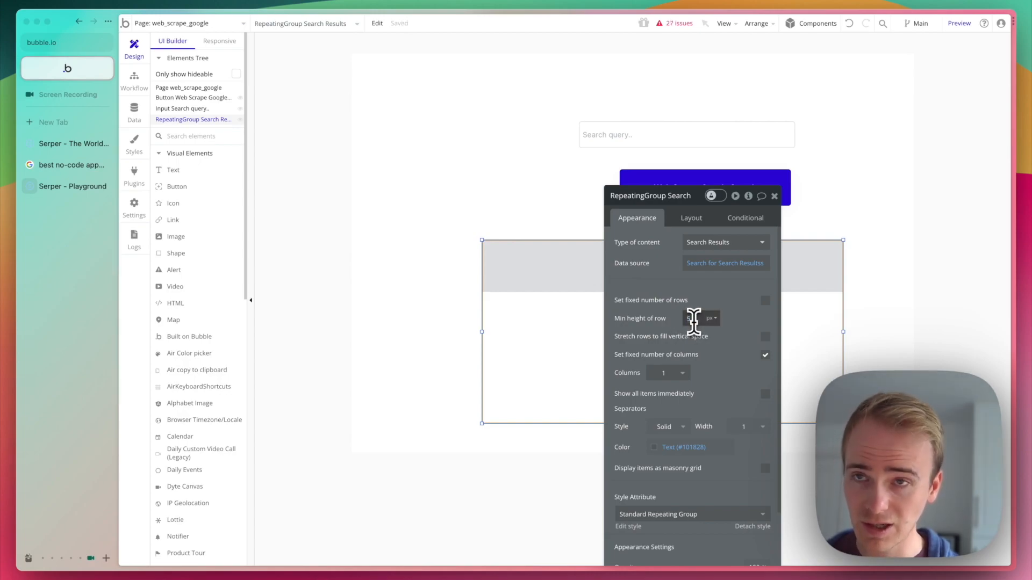
Draw a text element in the repeating group's first cell showing the dynamic value Current cell's Search Results's Title.
drag(202, 167, 267, 198)
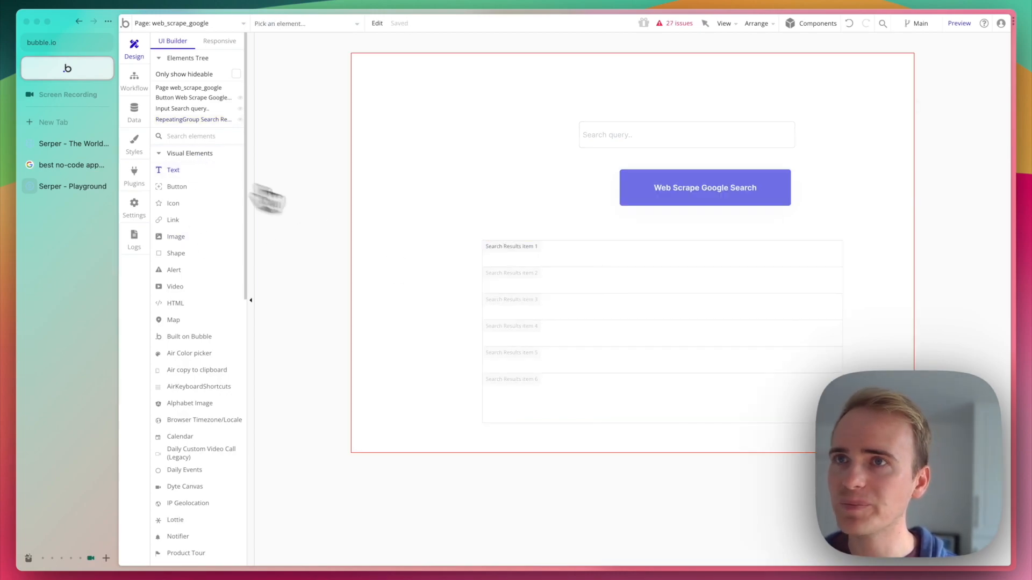
drag(542, 247, 755, 264)
click(801, 243)
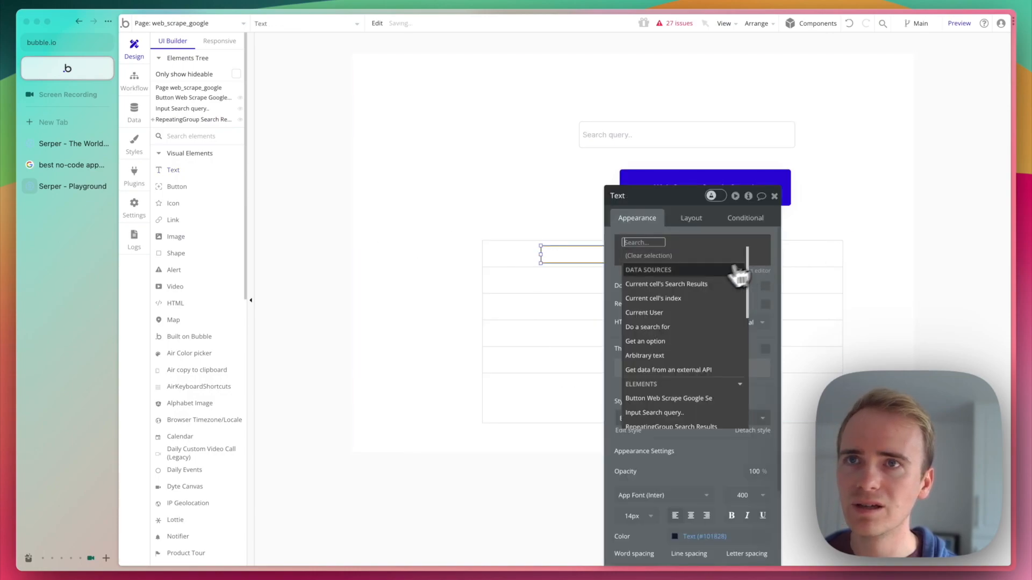
click(725, 283)
click(688, 292)
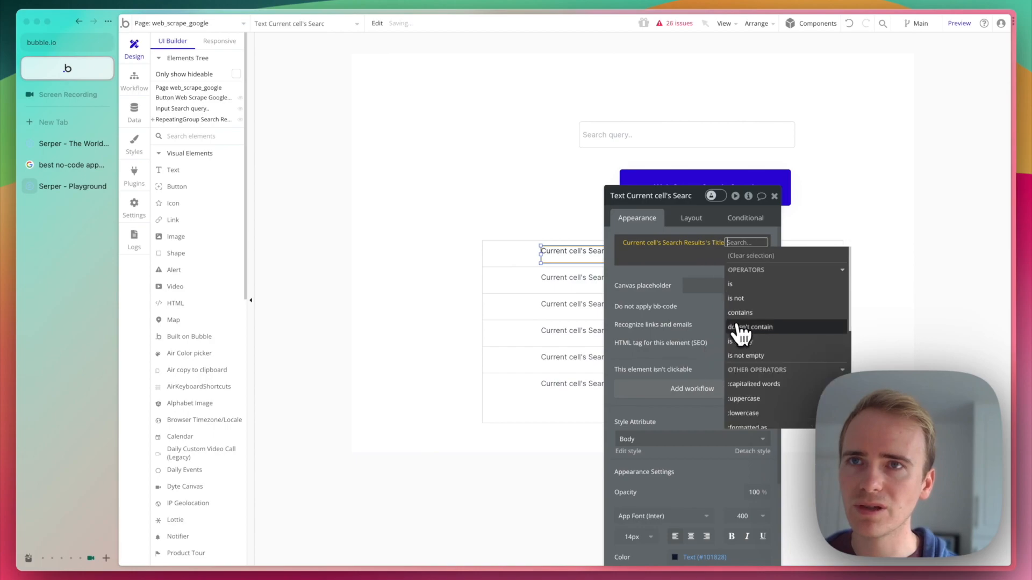
Append a second dynamic value from Current cell's Search Results on a new line of the text element.
click(686, 258)
click(774, 252)
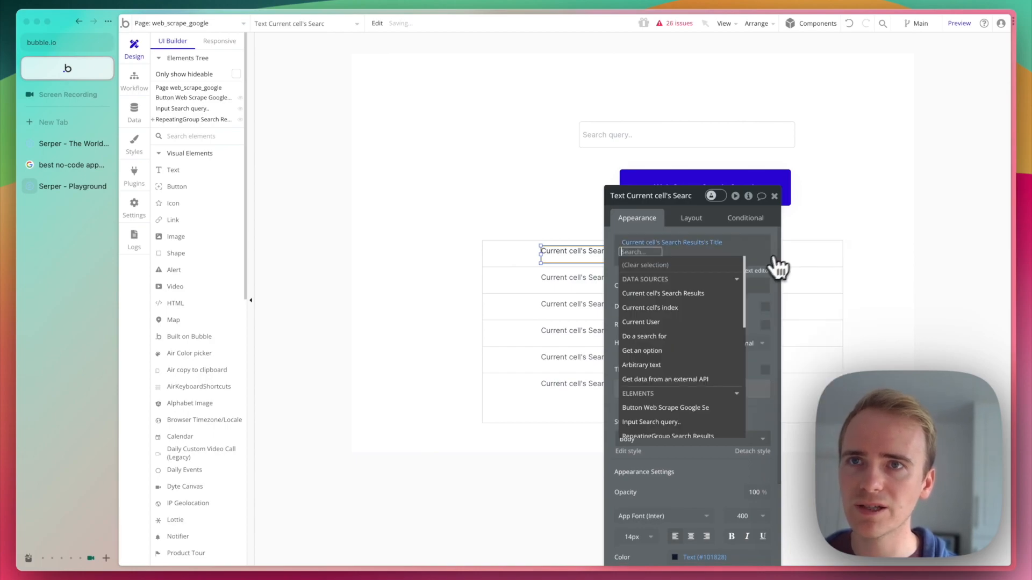
click(690, 295)
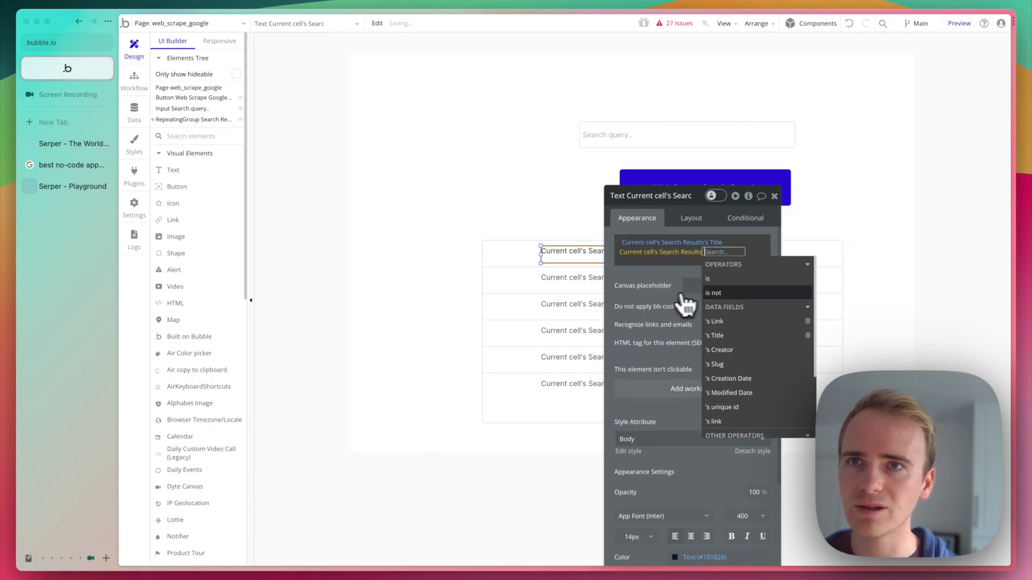
click(727, 337)
click(649, 269)
click(557, 296)
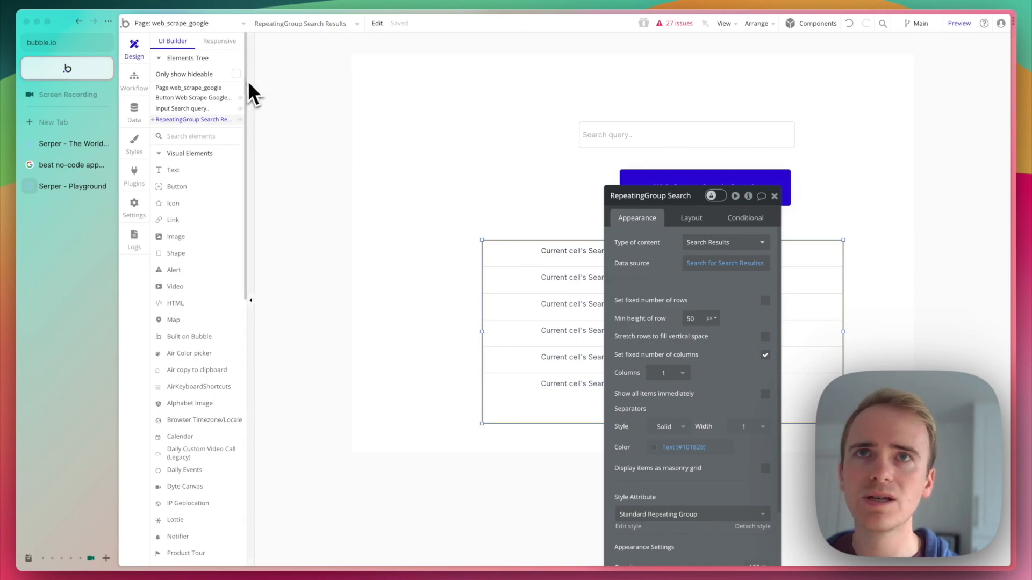
Create a click workflow for the Web Scrape Google Search button with a Schedule API Workflow action.
click(691, 177)
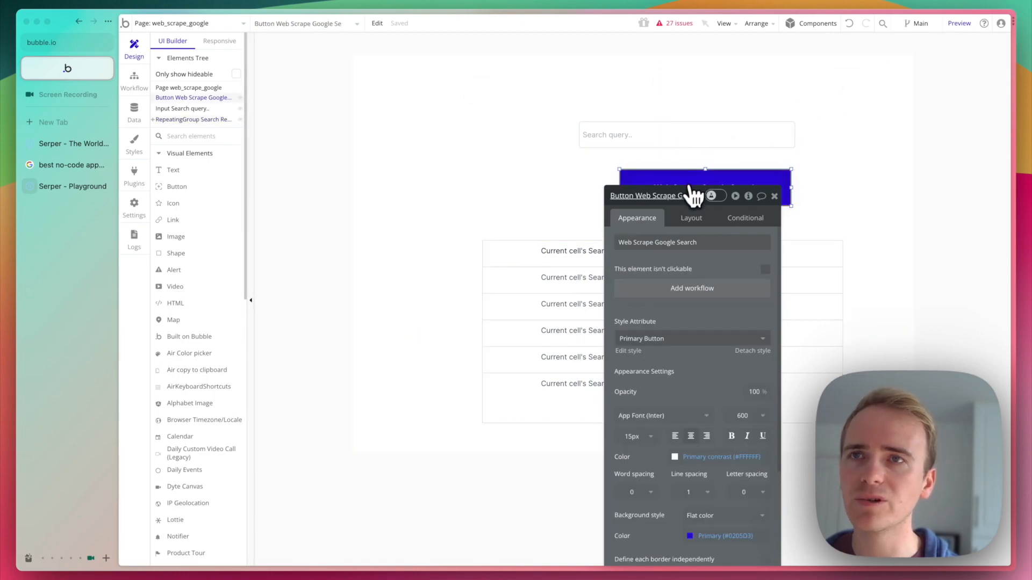
drag(691, 193, 397, 105)
click(411, 198)
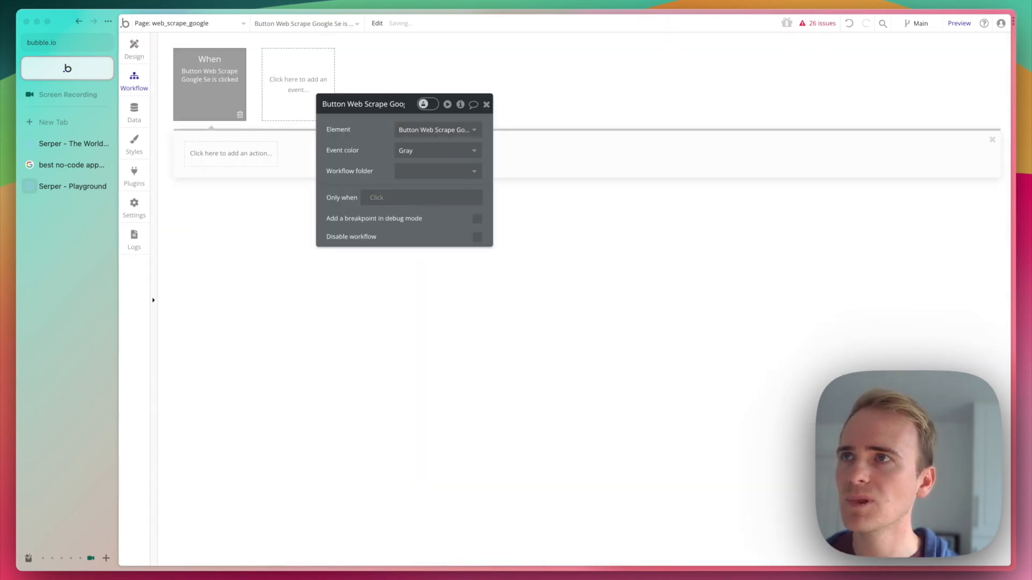
click(241, 170)
click(237, 330)
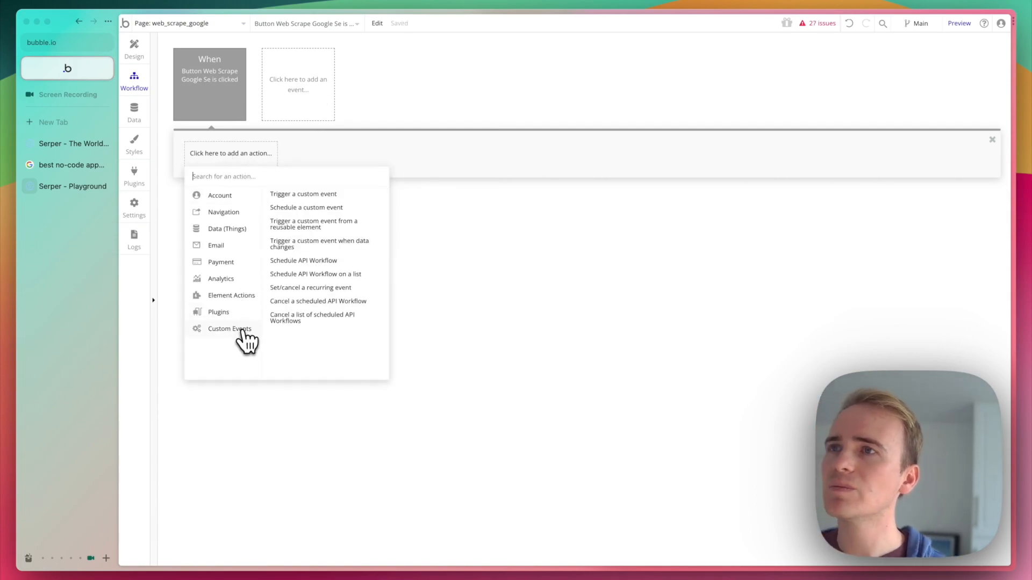
click(322, 261)
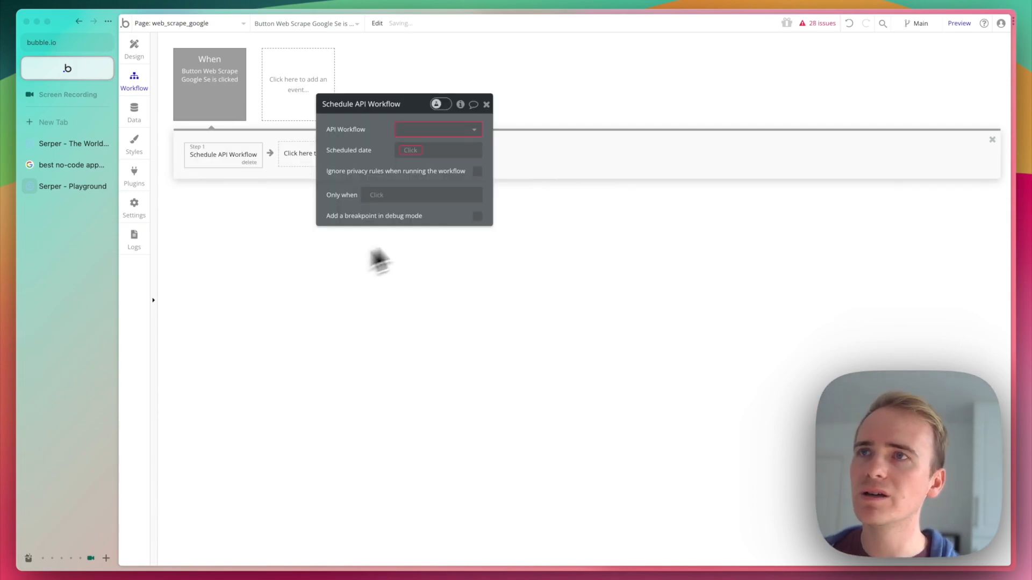
Choose web scrape google search as the API workflow to run, scheduled at the current date/time.
click(440, 131)
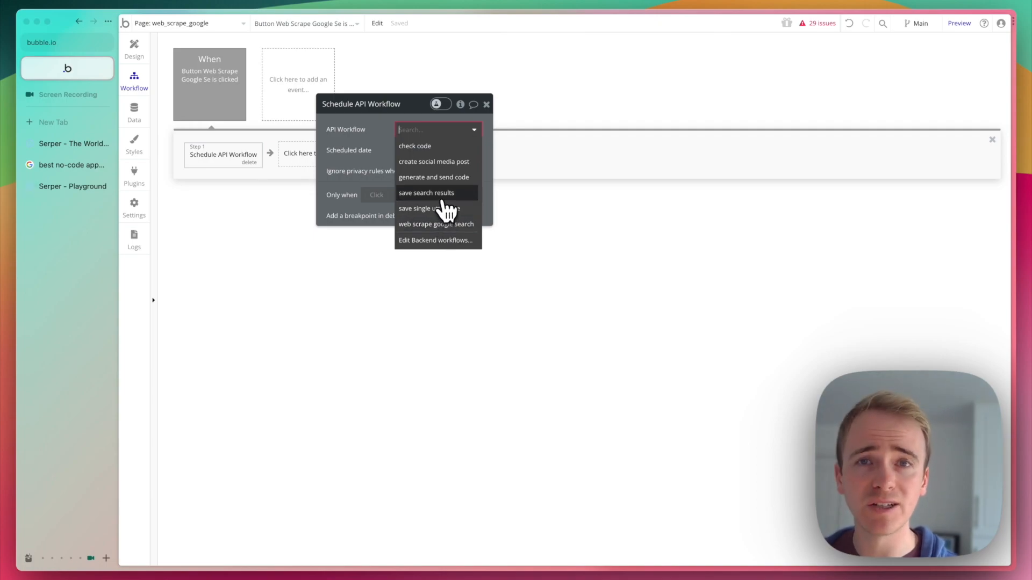
click(422, 224)
click(414, 150)
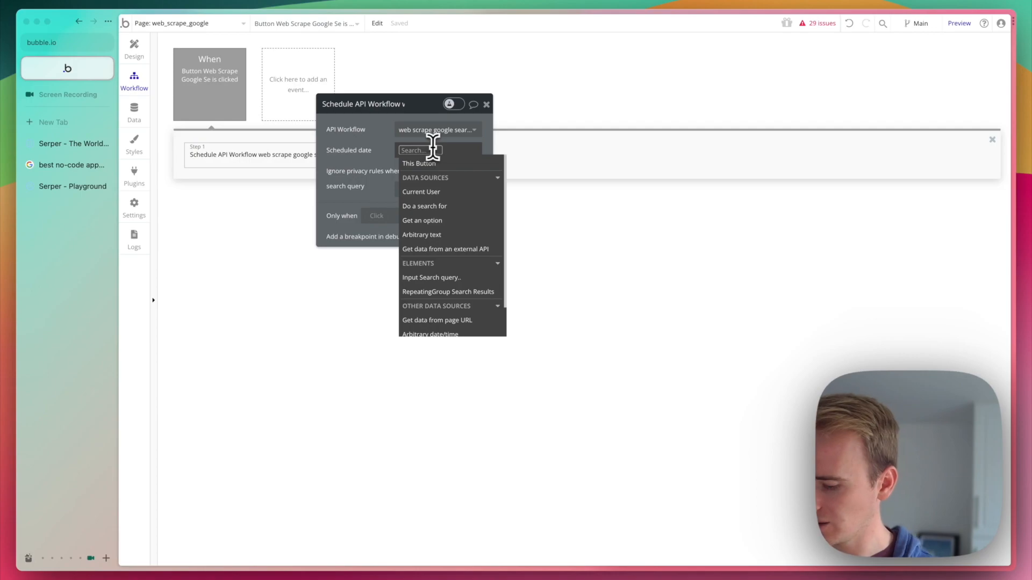
text(cur)
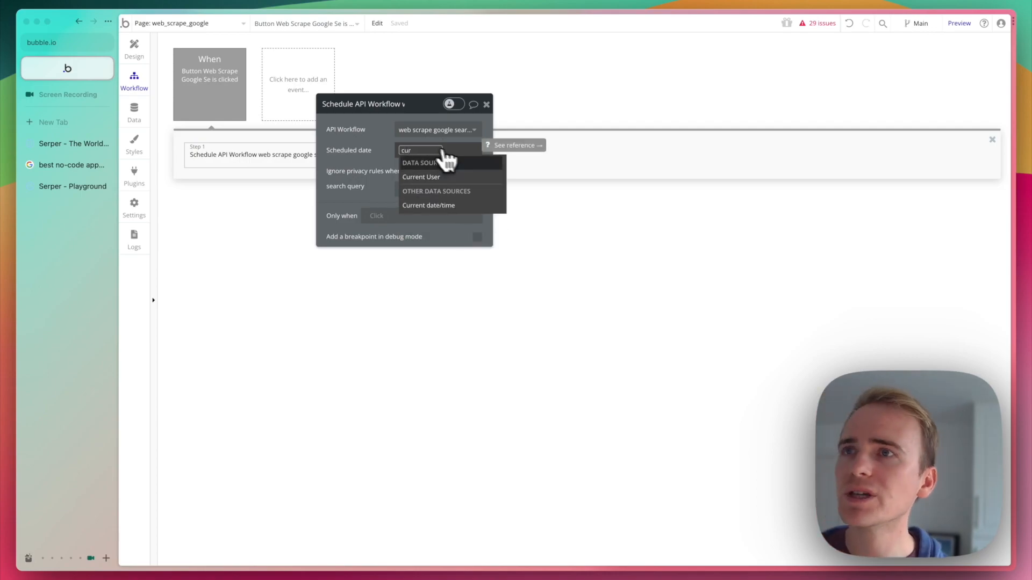
click(451, 207)
Fill the scheduled workflow's search query parameter with the dynamic value of the Search query input.
click(369, 194)
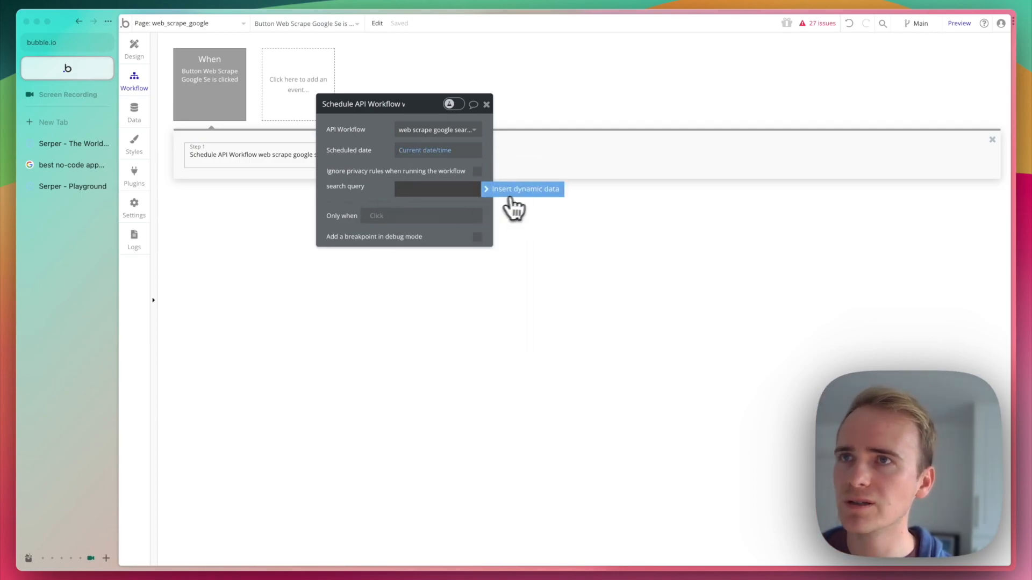
click(507, 193)
text(in)
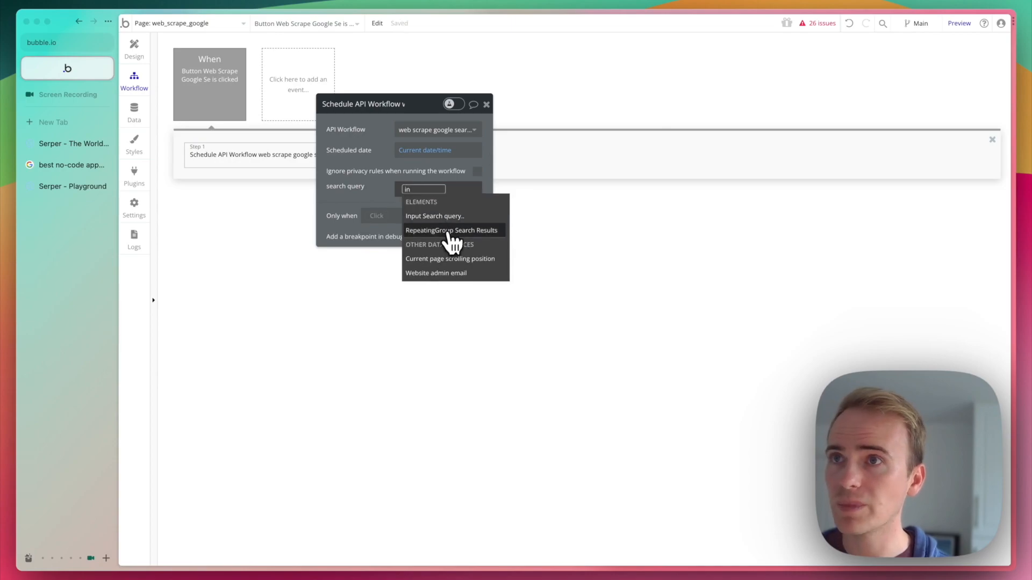
click(452, 217)
click(433, 225)
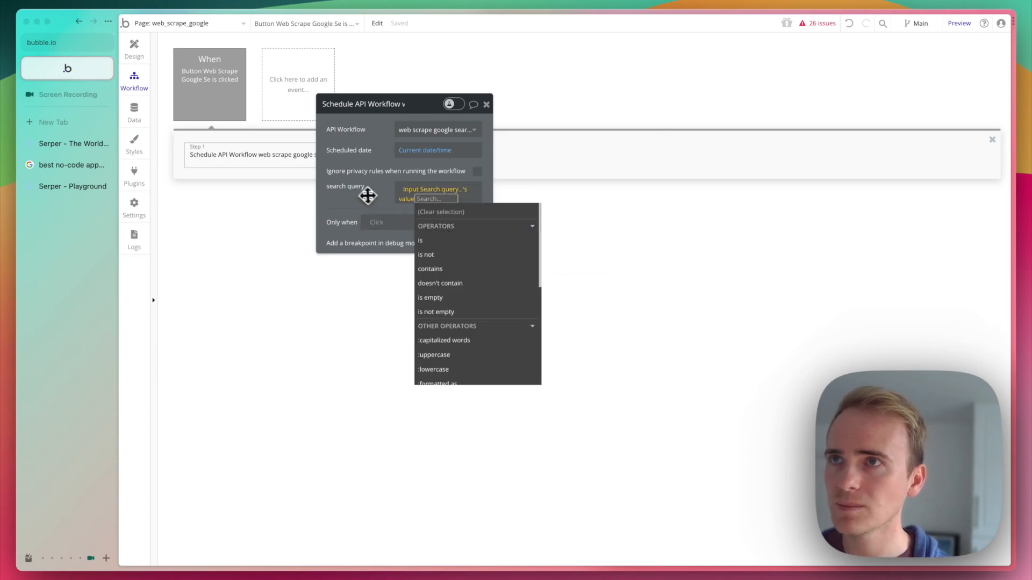
click(362, 192)
Preview the page and run the Google web scrape with the search query "Creative uses of ChatGPT".
click(962, 26)
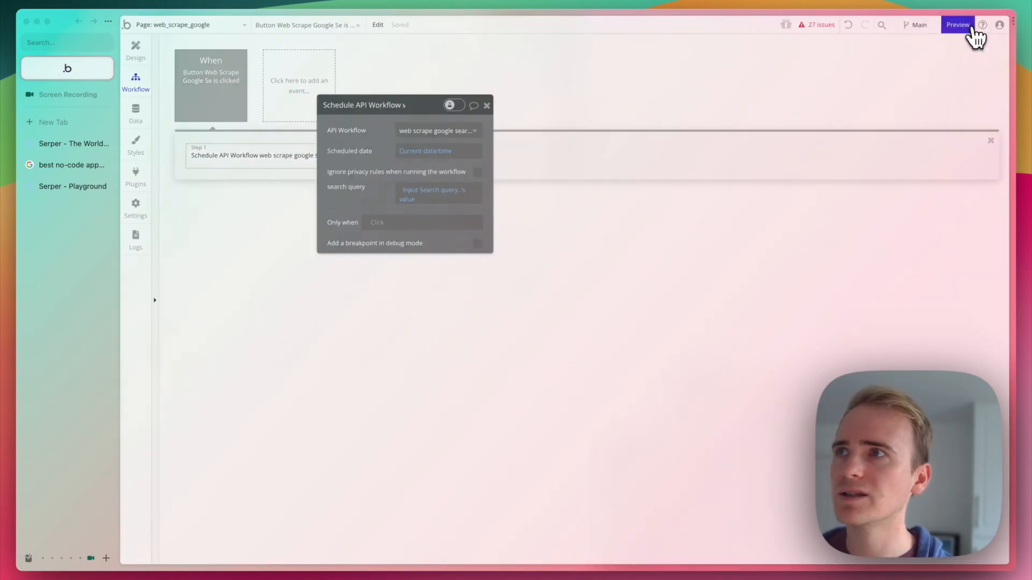
click(941, 50)
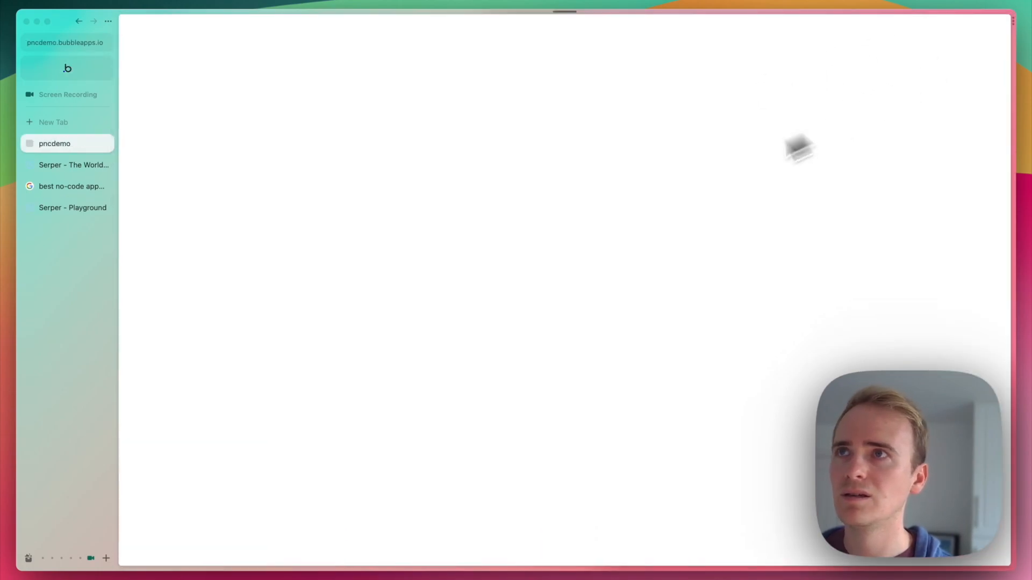
click(602, 100)
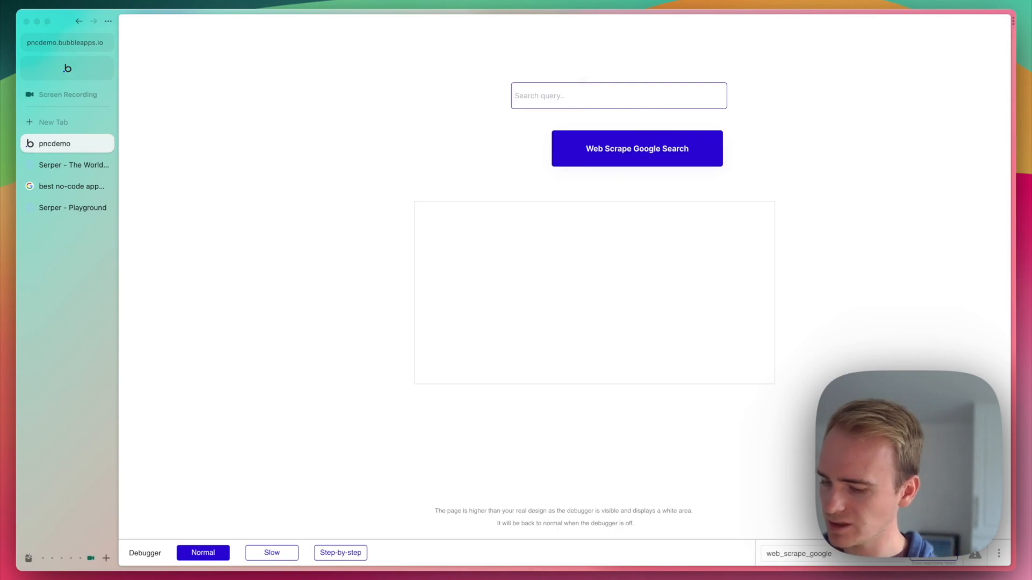
text(The)
key(BackSpace)
key(BackSpace)
key(BackSpace)
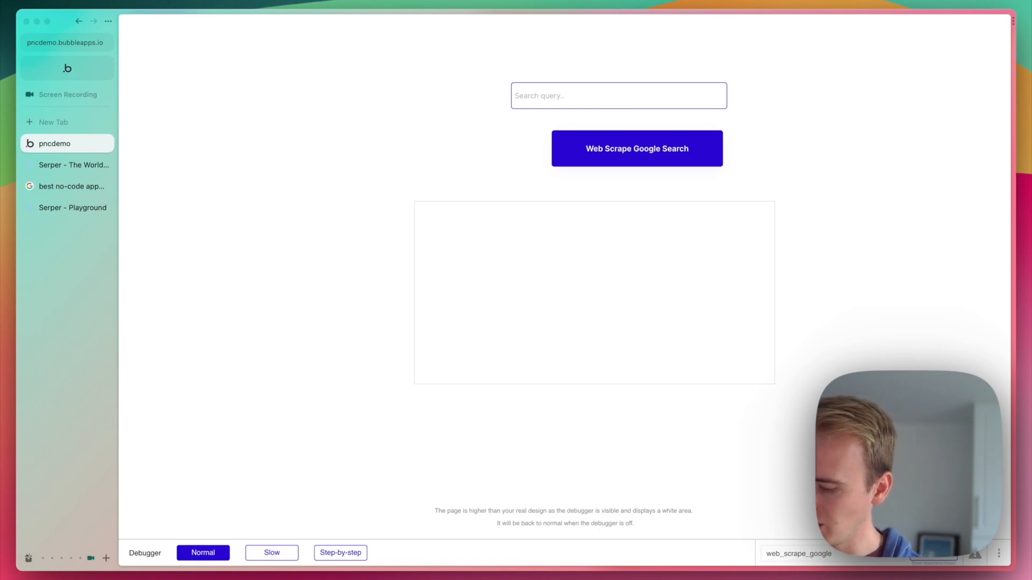
text(Creative)
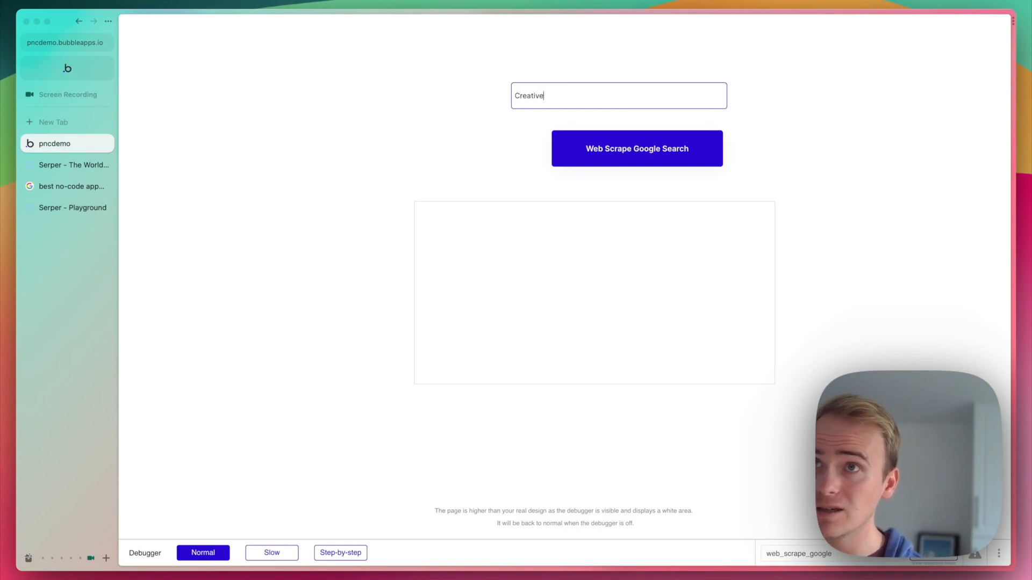
text( uses of ChatGPT)
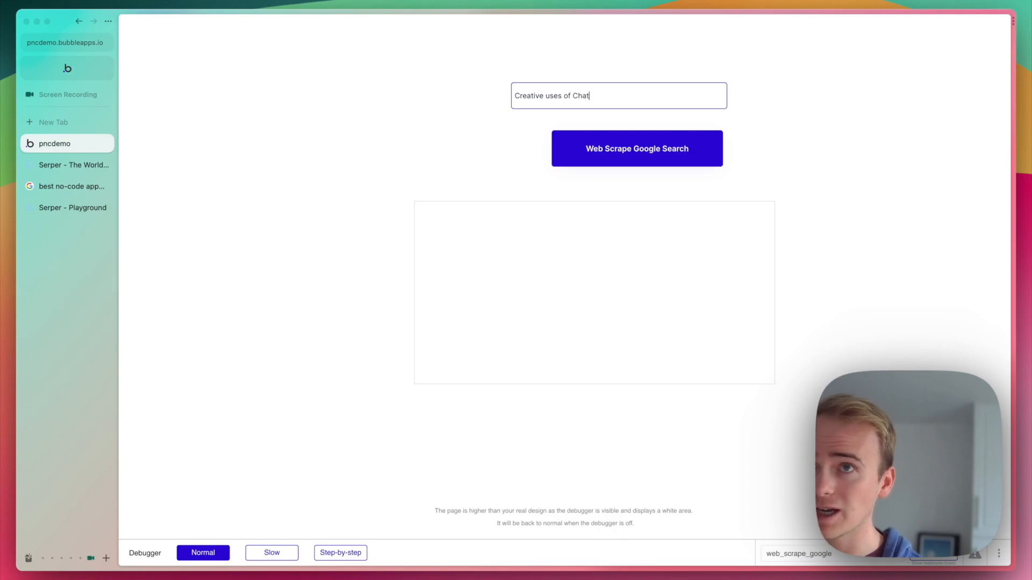
click(673, 155)
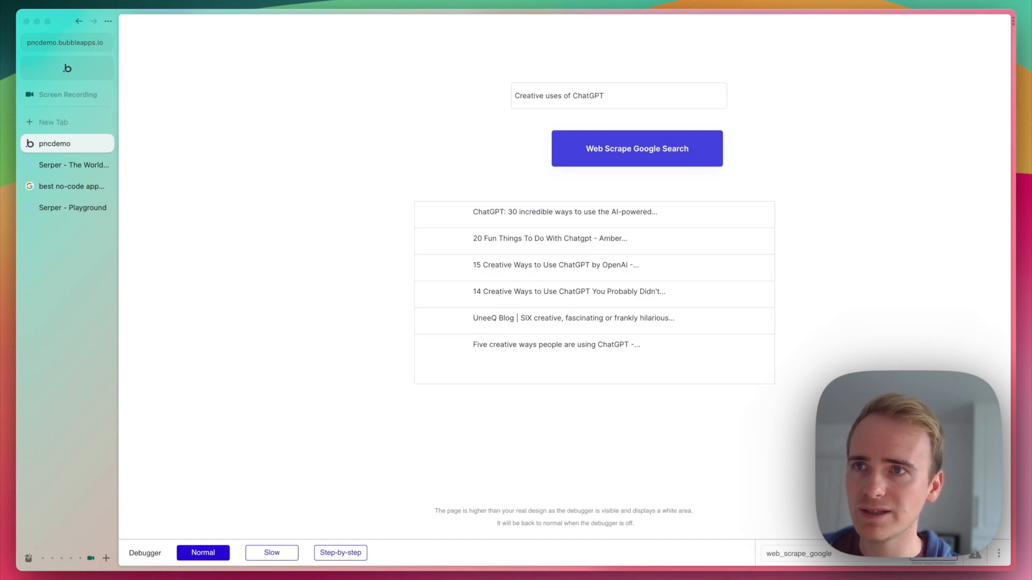
click(671, 151)
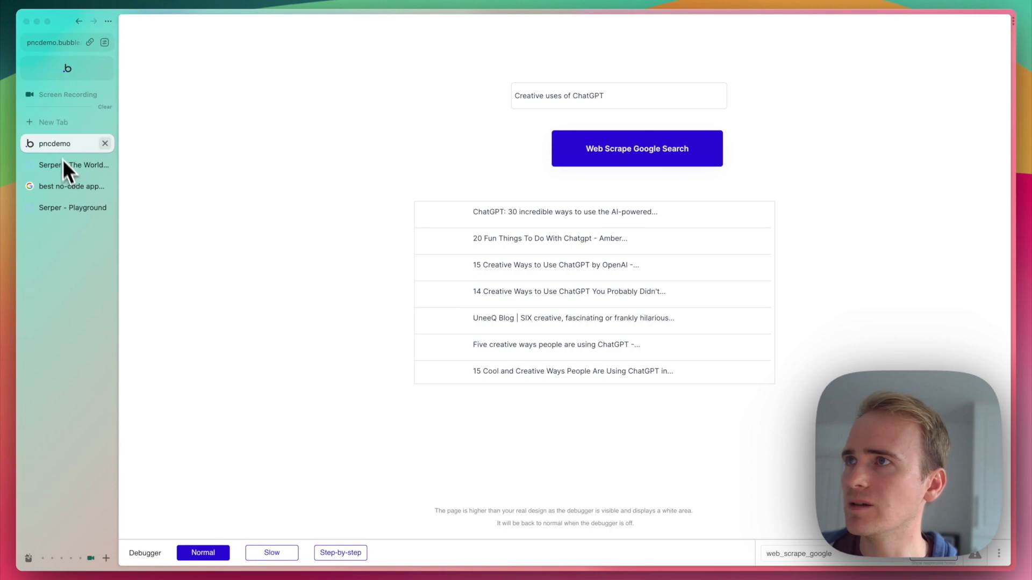
Back in the Bubble editor's design view, set the Search Results repeating group's cell container layout to Row.
click(75, 73)
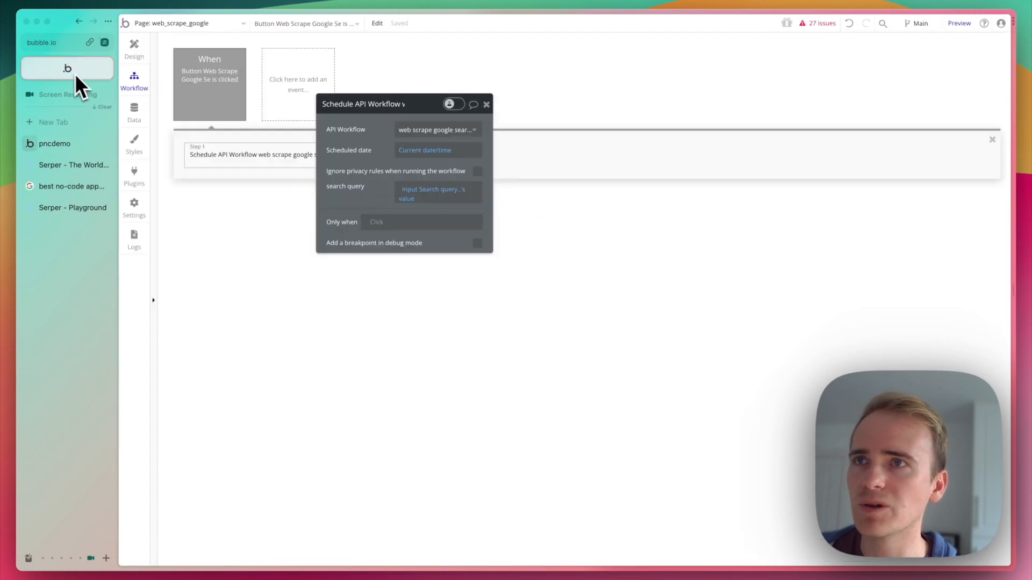
click(135, 51)
click(692, 300)
click(398, 129)
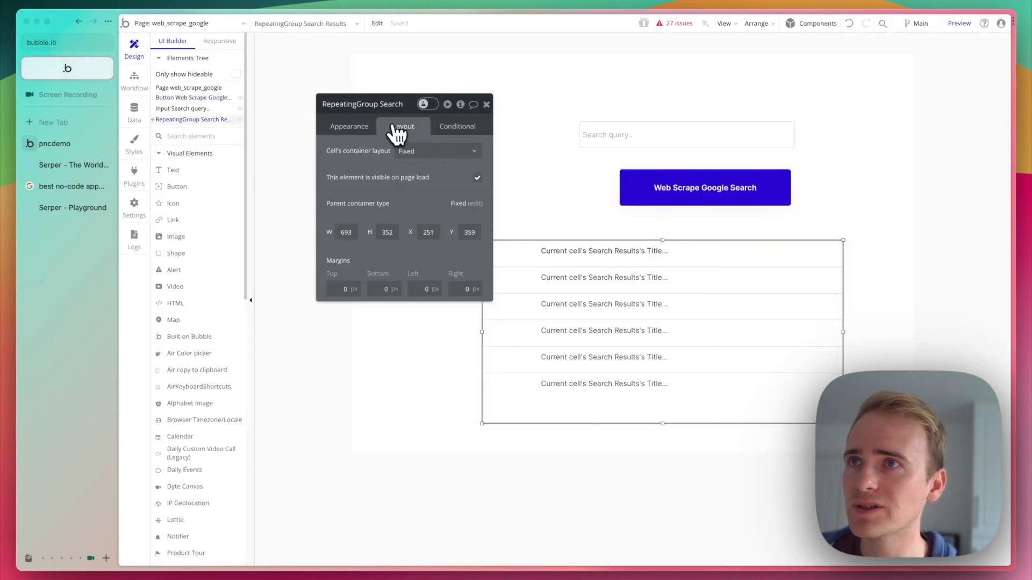
click(419, 153)
click(430, 215)
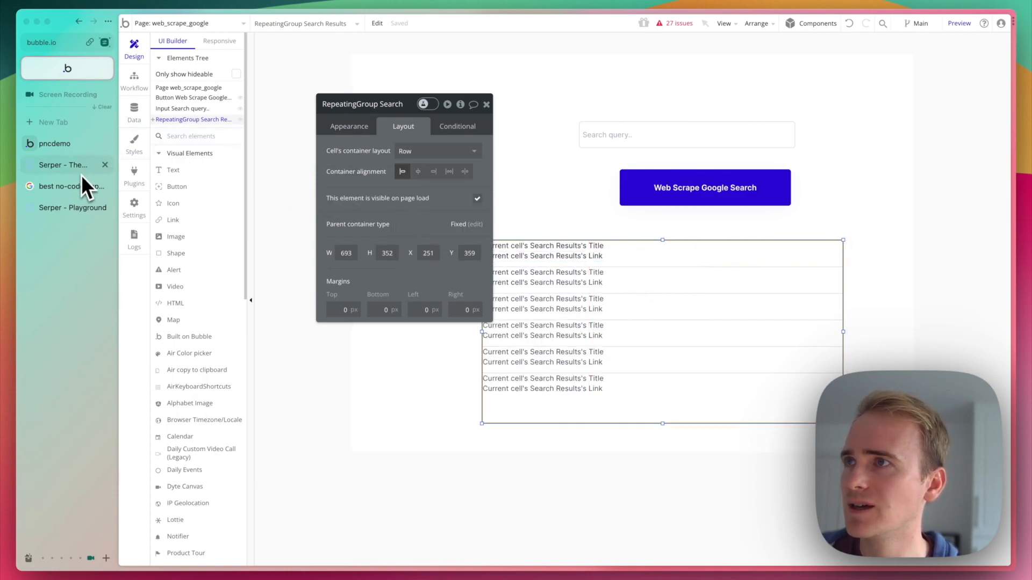
Reload the page preview to examine the full titles and links in the repeating group, then switch to the Serper site.
click(69, 144)
key(super+r)
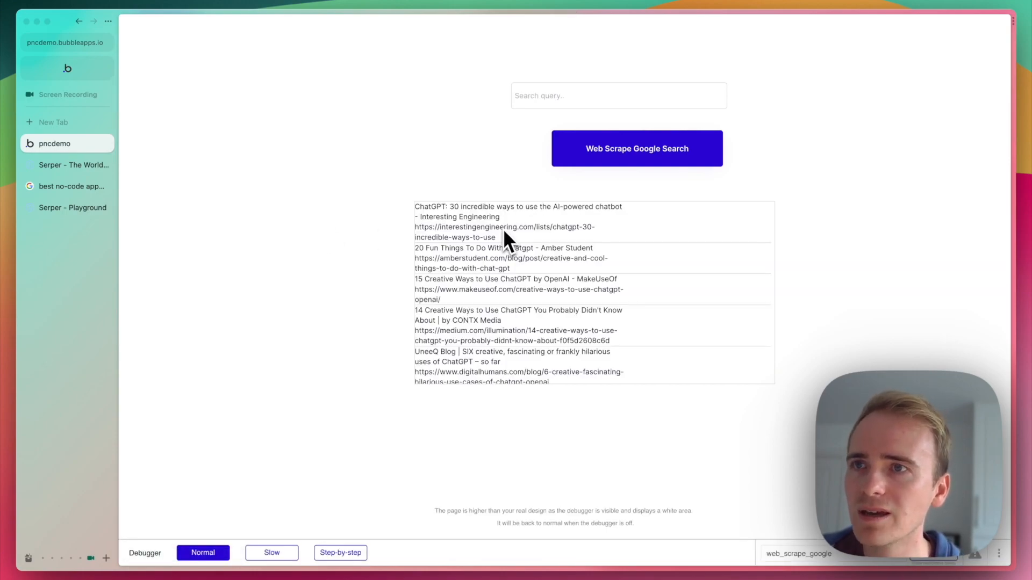
scroll(504, 232, down, 5)
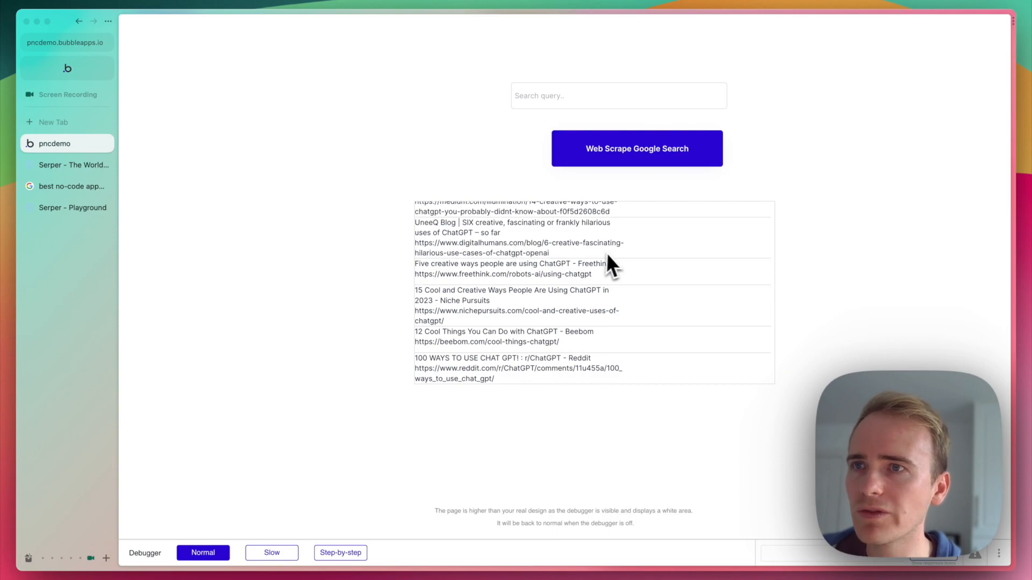
scroll(610, 253, up, 5)
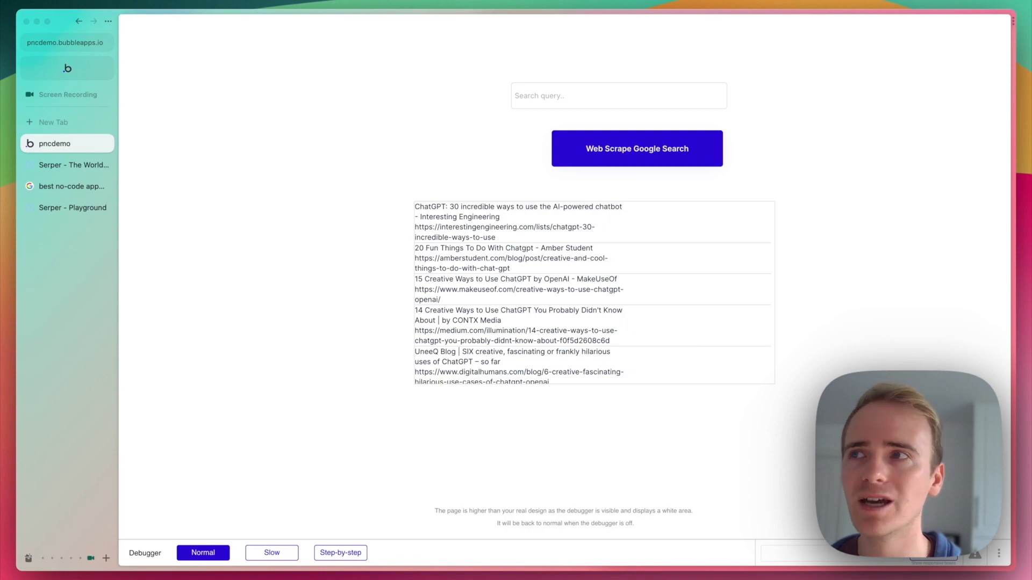
click(66, 169)
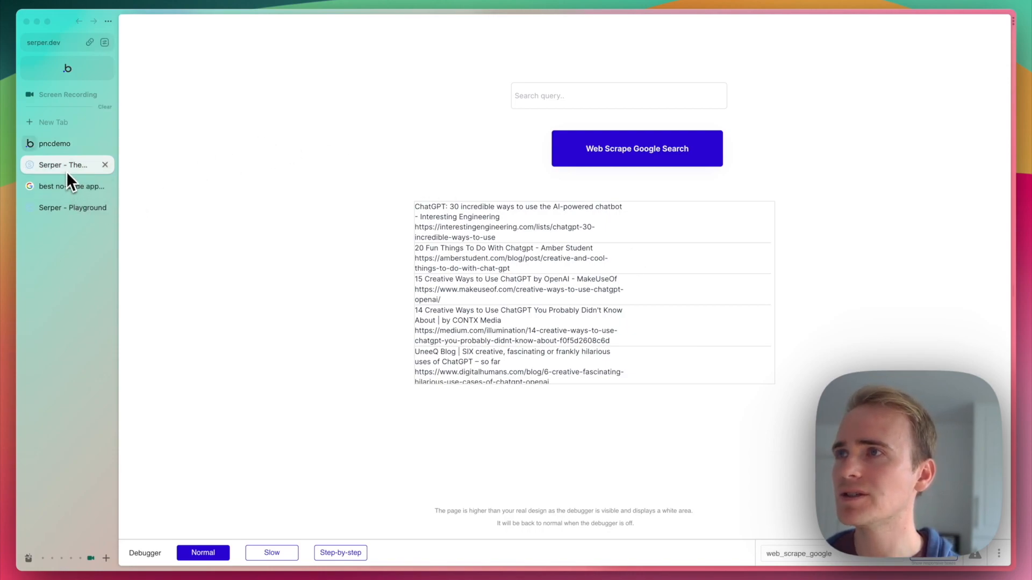